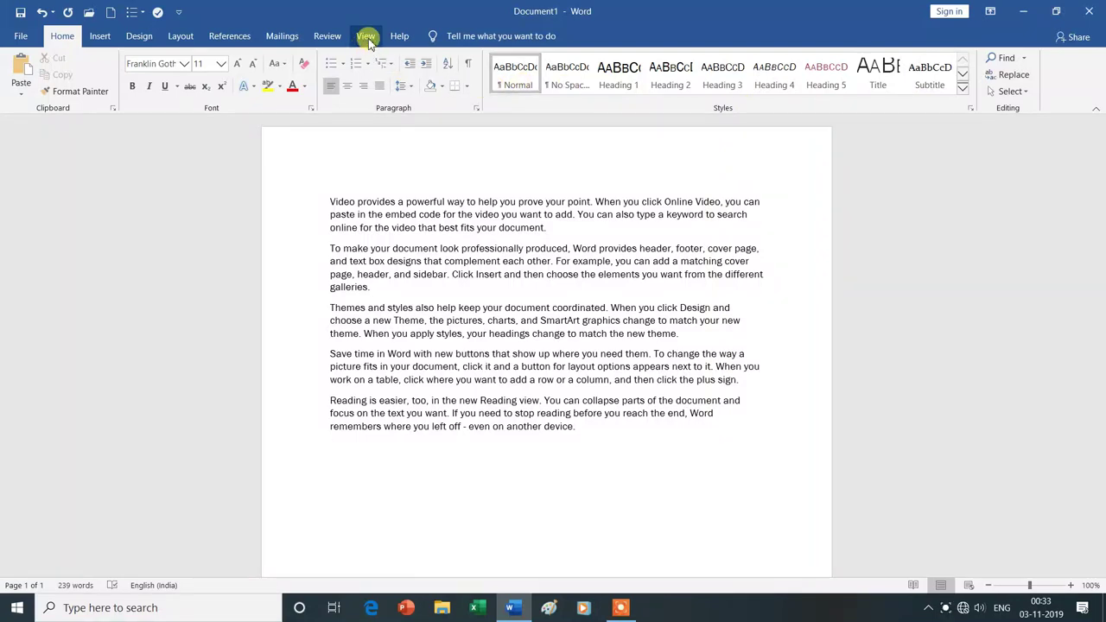
# - Switch to the View tab on the ribbon for Document1
pyautogui.click(367, 39)
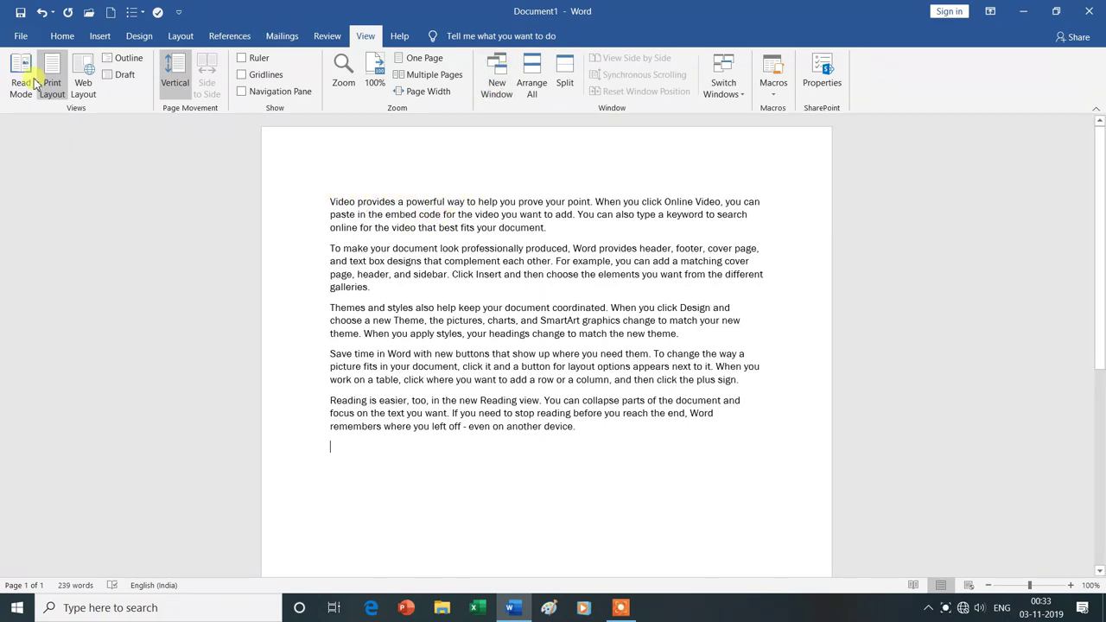
# - Save the document to the Desktop as 's', then open a second window of it
pyautogui.click(26, 15)
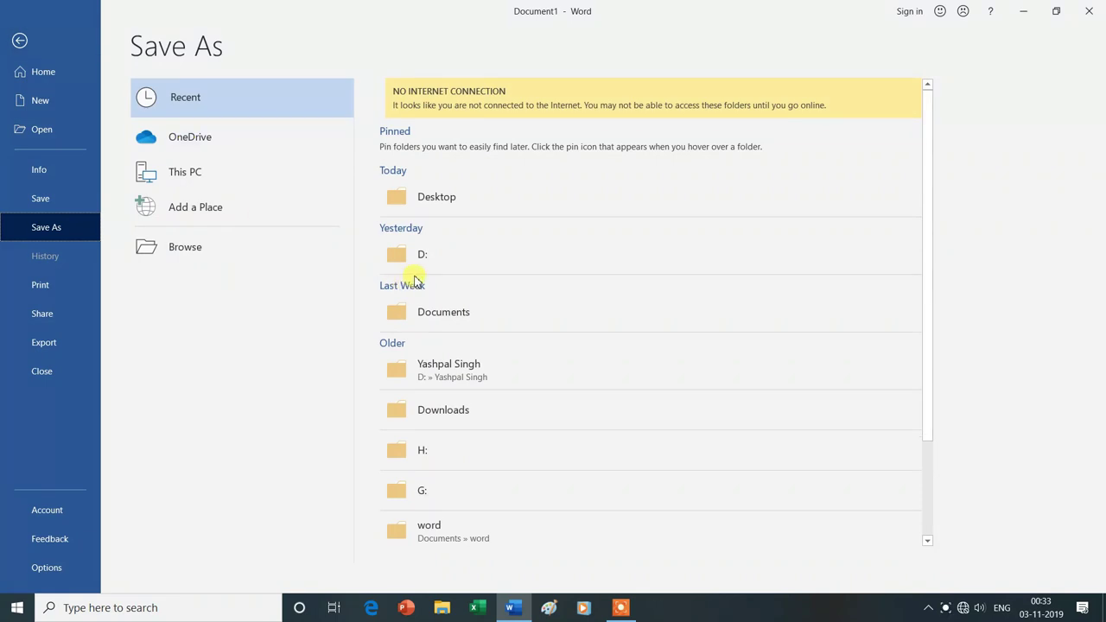
pyautogui.click(458, 207)
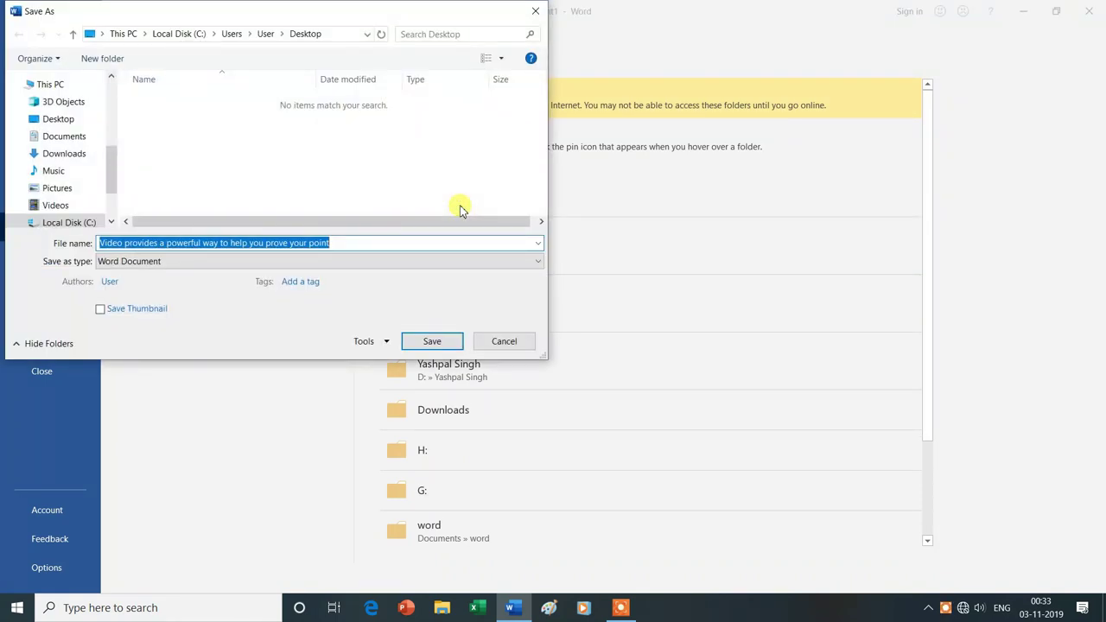
pyautogui.write('s')
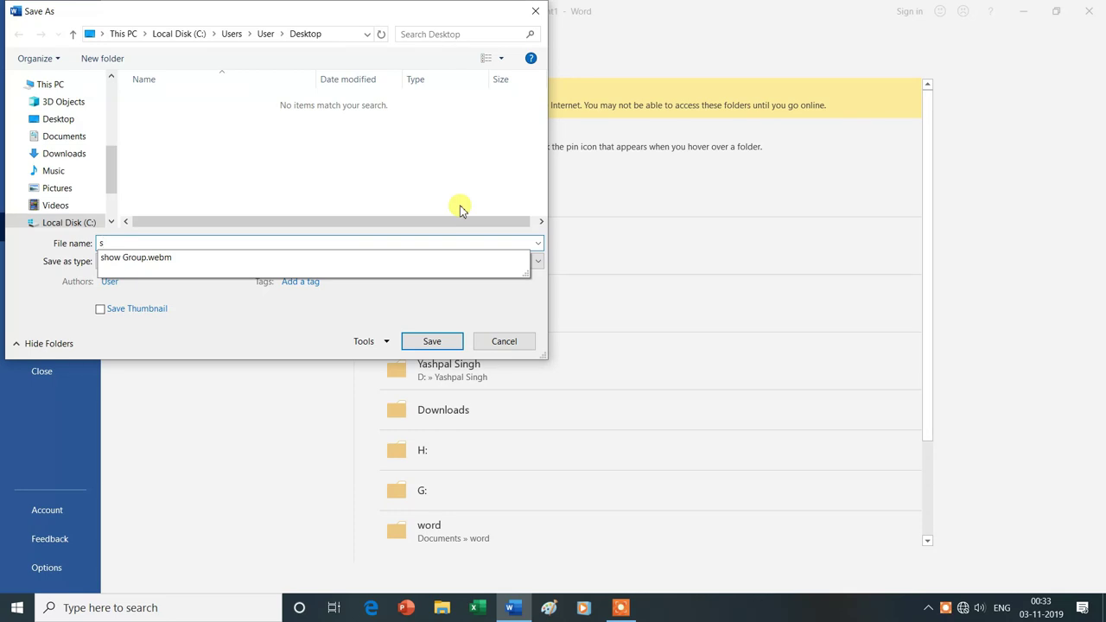
pyautogui.click(454, 340)
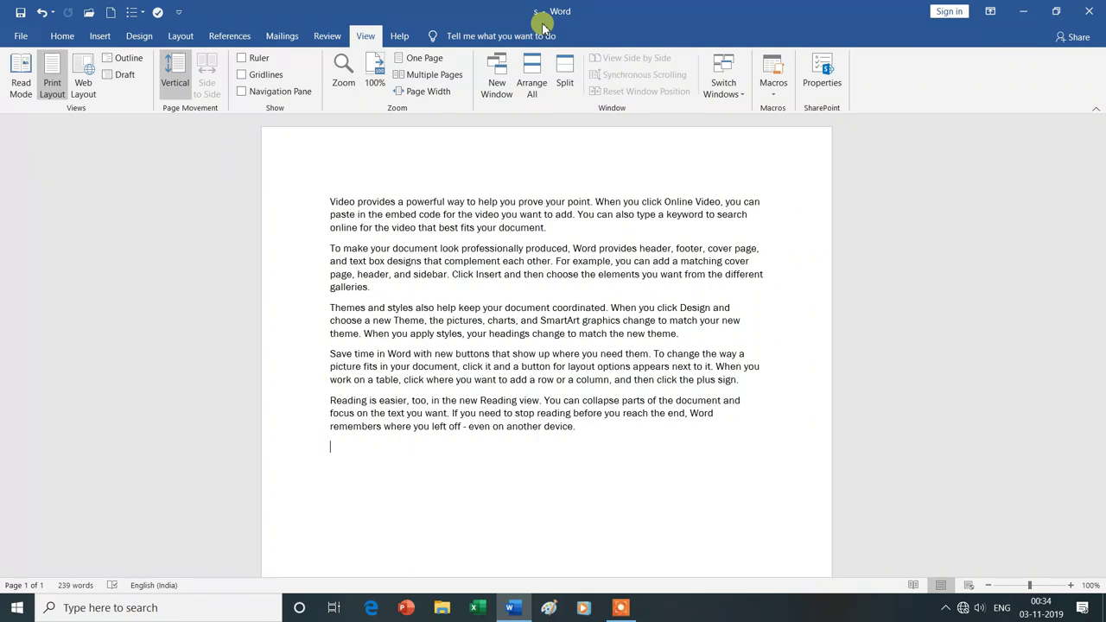
pyautogui.click(501, 87)
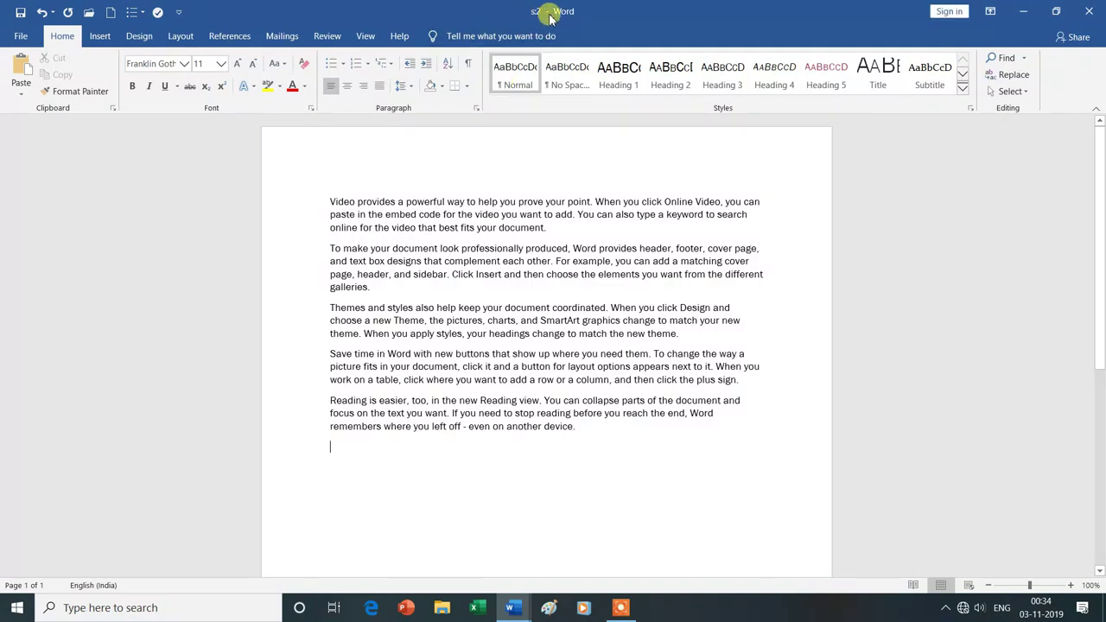
# - Open third and fourth windows of document s, staggering them lower so every title shows
pyautogui.doubleClick(644, 26)
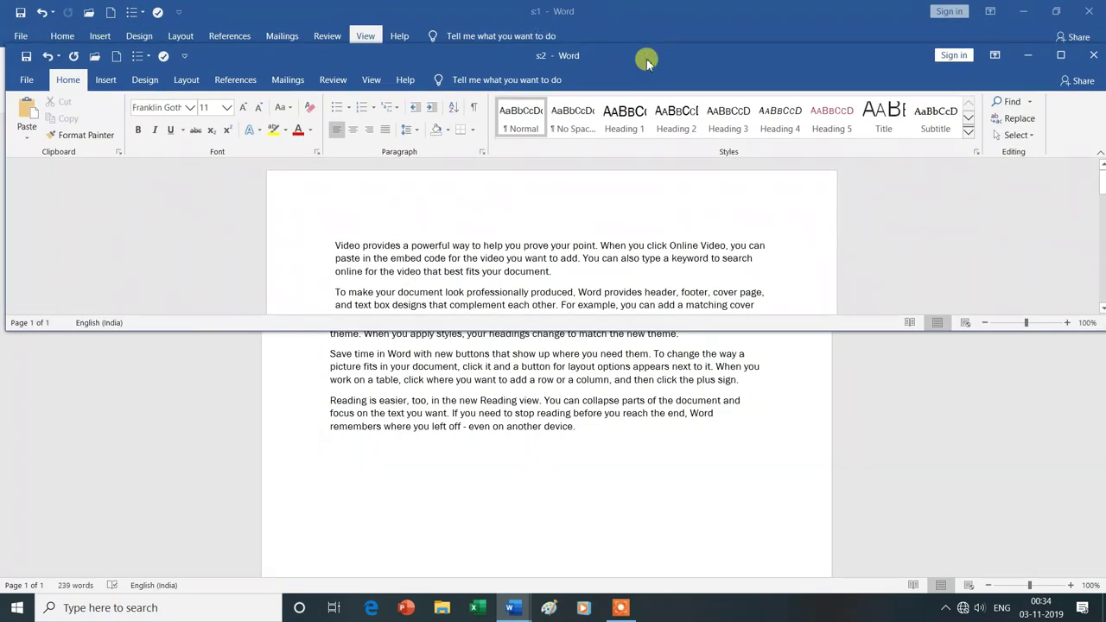
pyautogui.moveTo(644, 62); pyautogui.dragTo(647, 88)
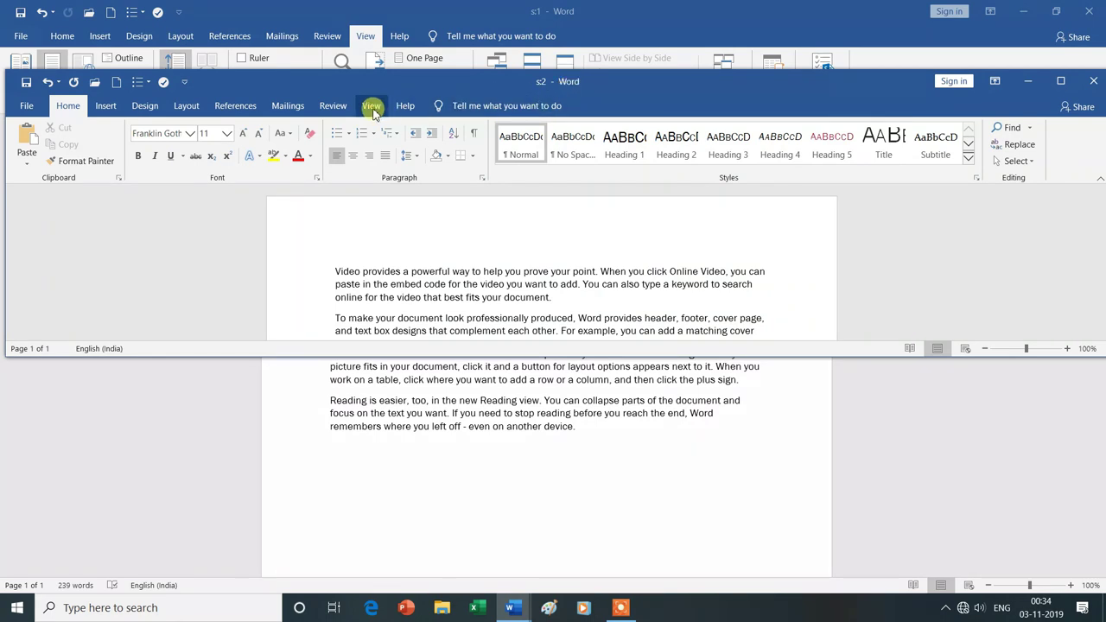
pyautogui.click(371, 107)
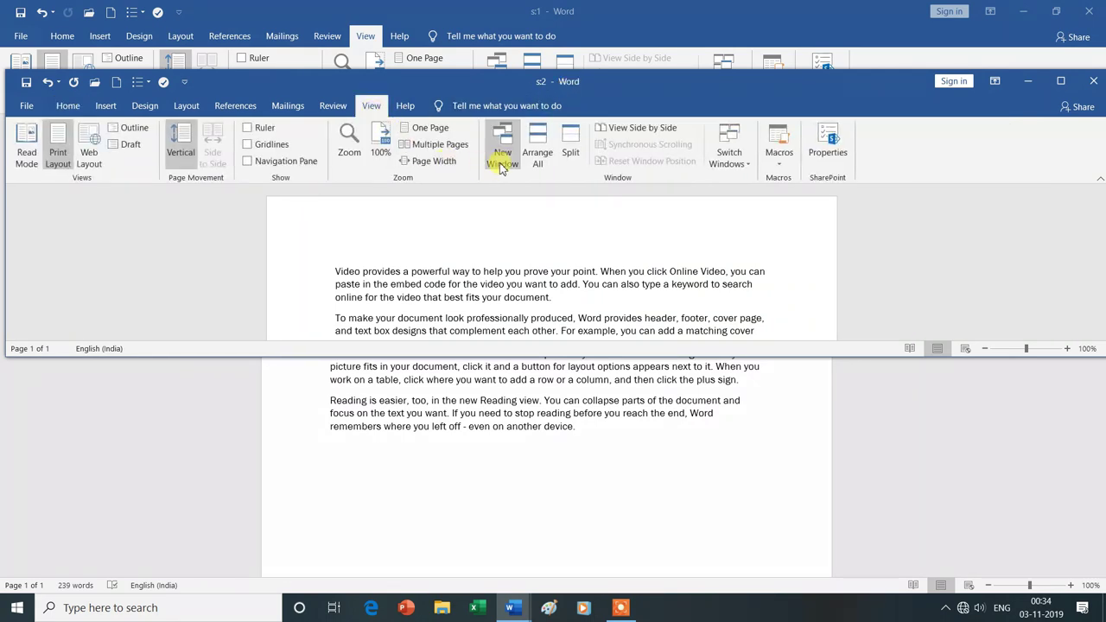
pyautogui.click(537, 145)
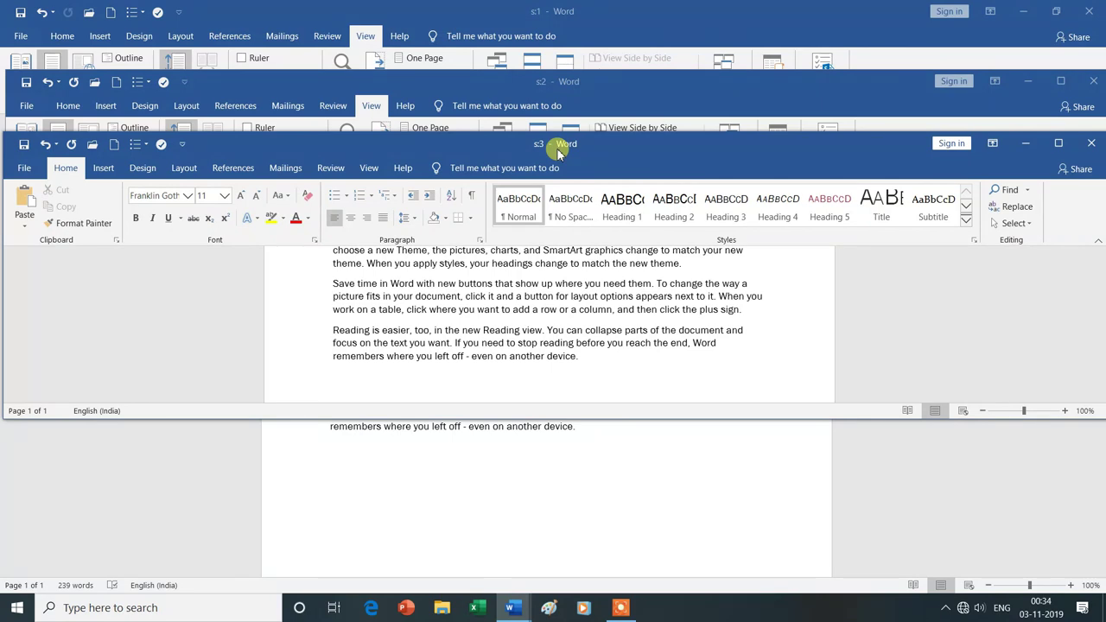
pyautogui.click(369, 171)
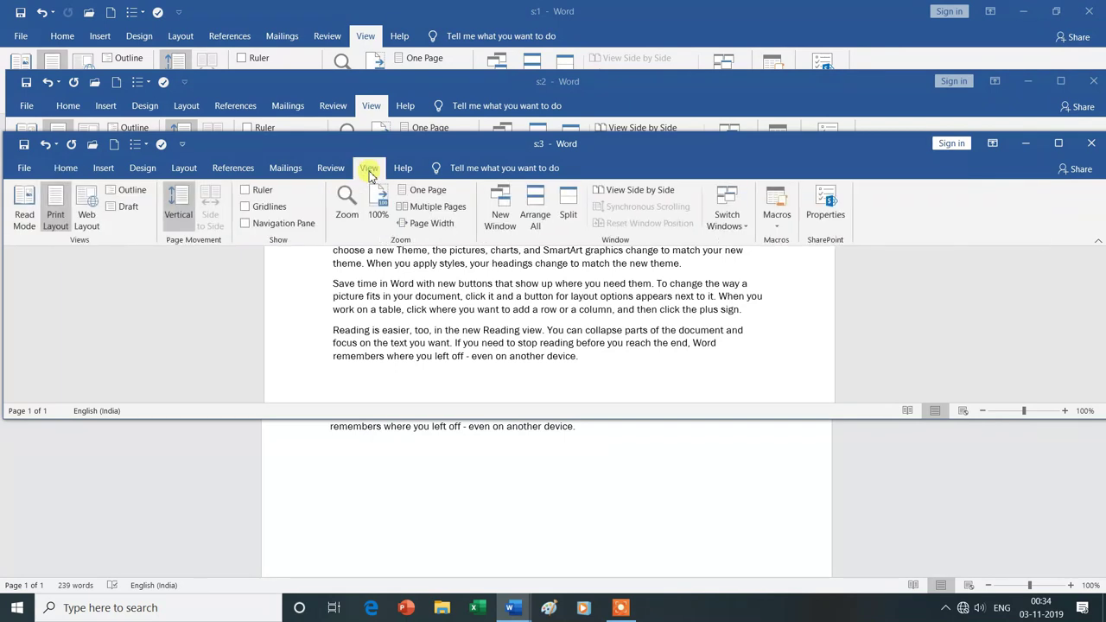
pyautogui.click(501, 209)
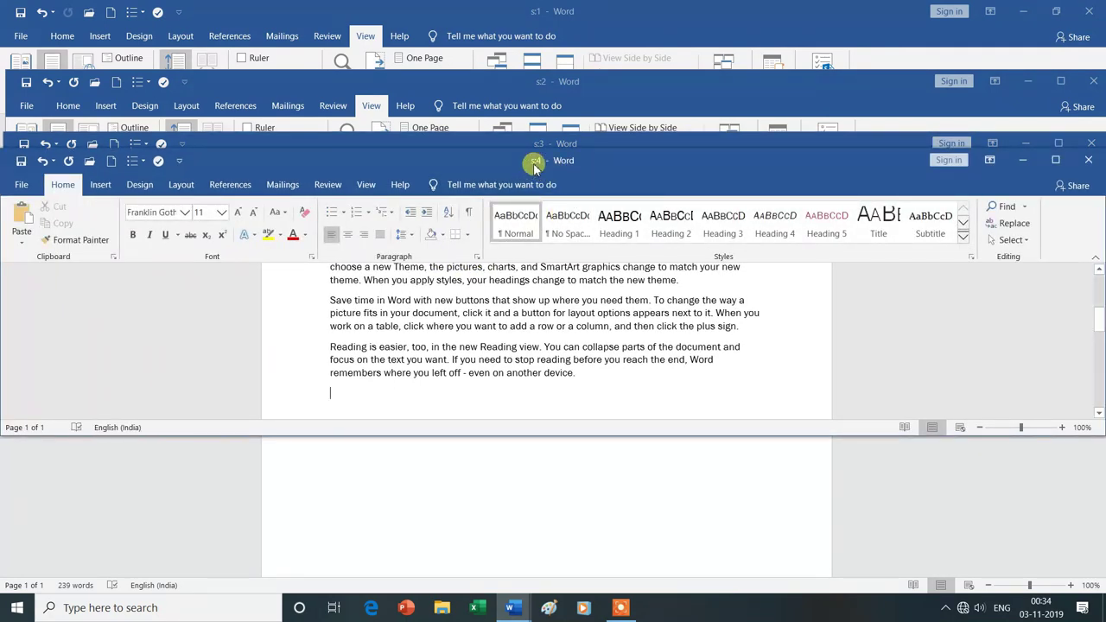
pyautogui.moveTo(619, 164); pyautogui.dragTo(620, 209)
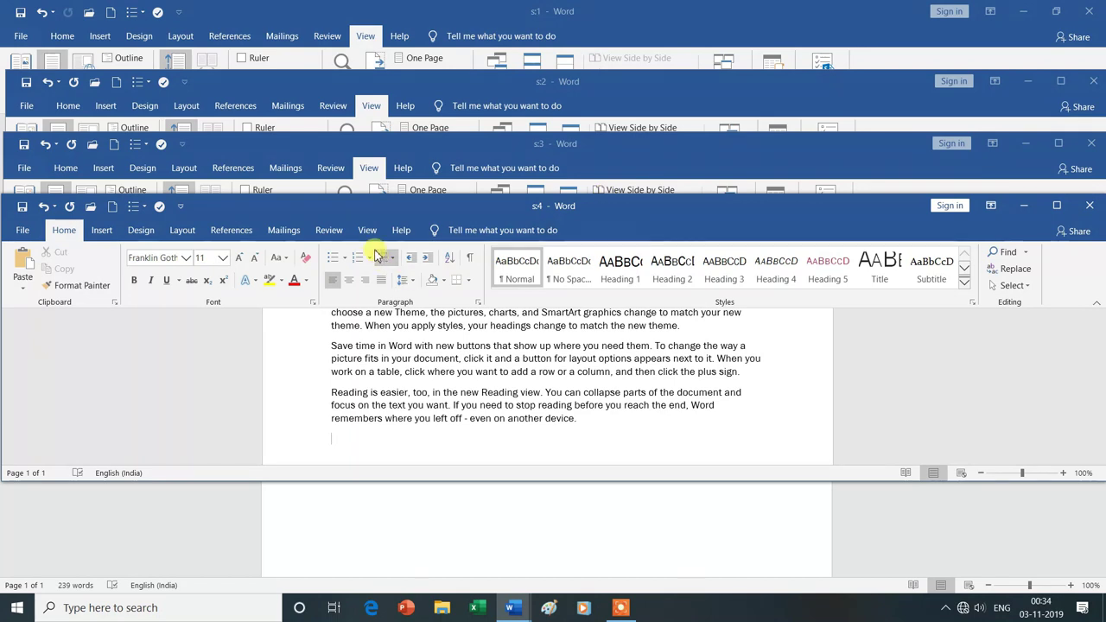
pyautogui.click(368, 232)
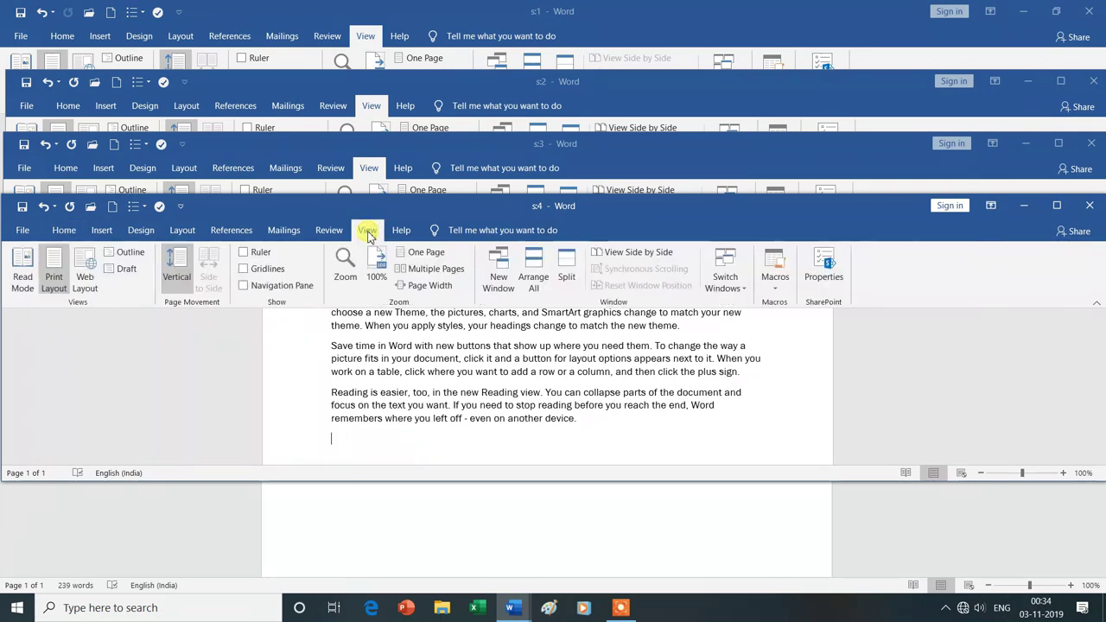
pyautogui.click(765, 345)
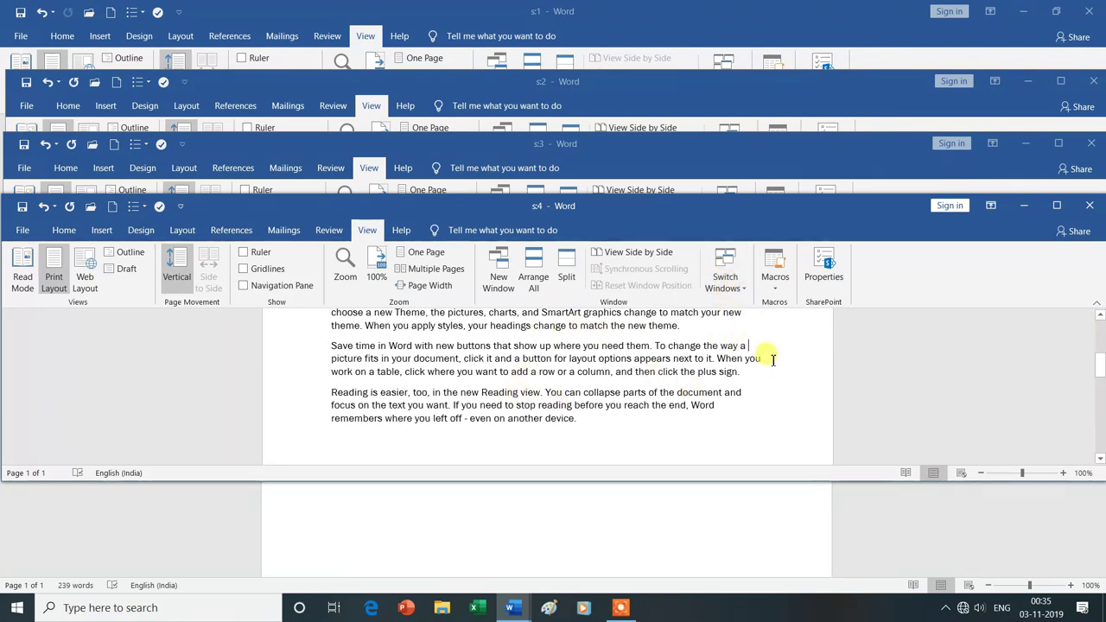
# - Make the 'Themes and styles' paragraph 16 pt light blue in the s:4 window
pyautogui.scroll(2, 772, 360)
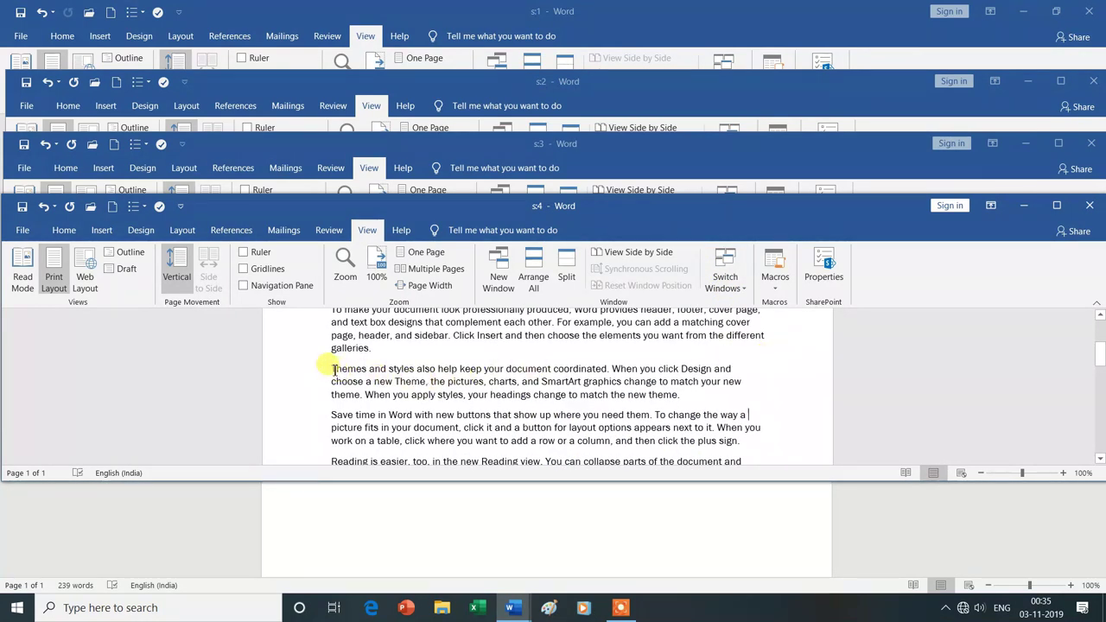
pyautogui.moveTo(331, 369); pyautogui.dragTo(682, 397)
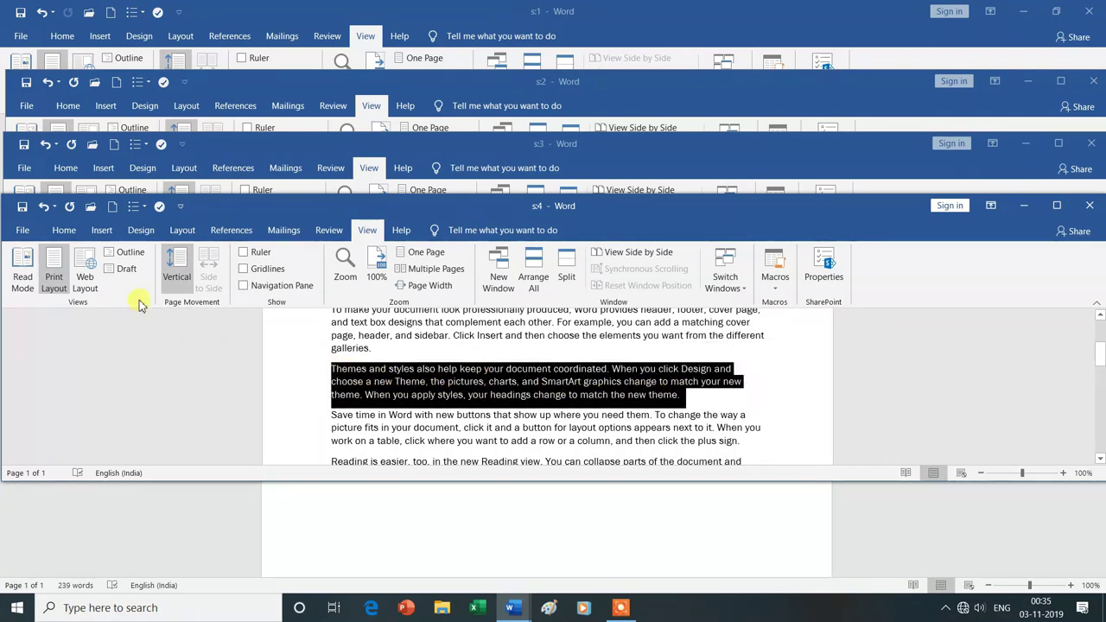
pyautogui.click(65, 231)
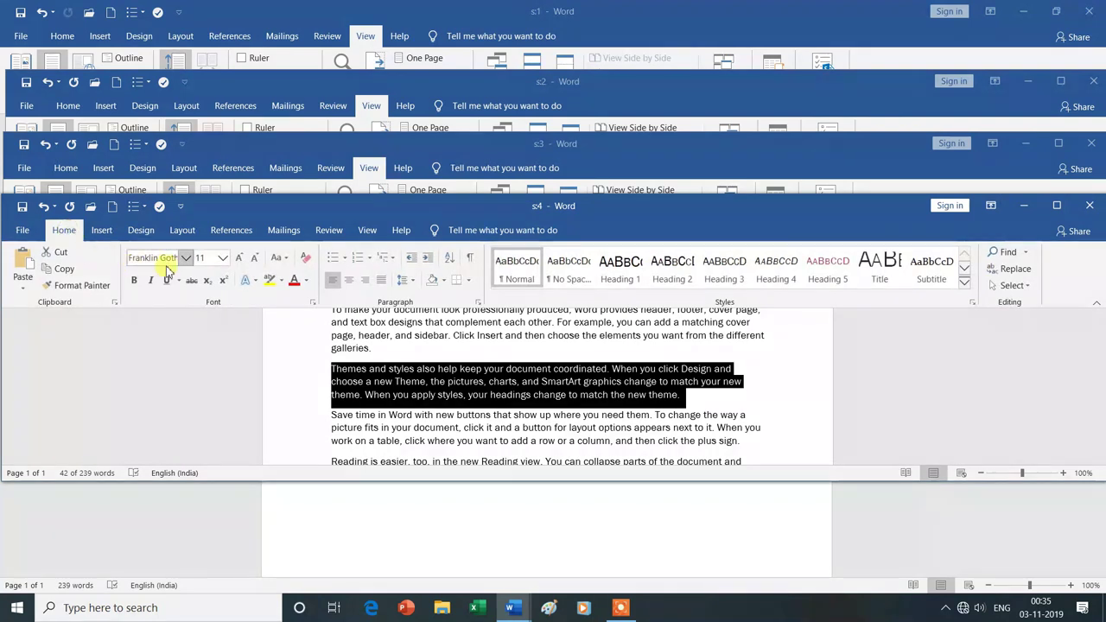
pyautogui.click(222, 258)
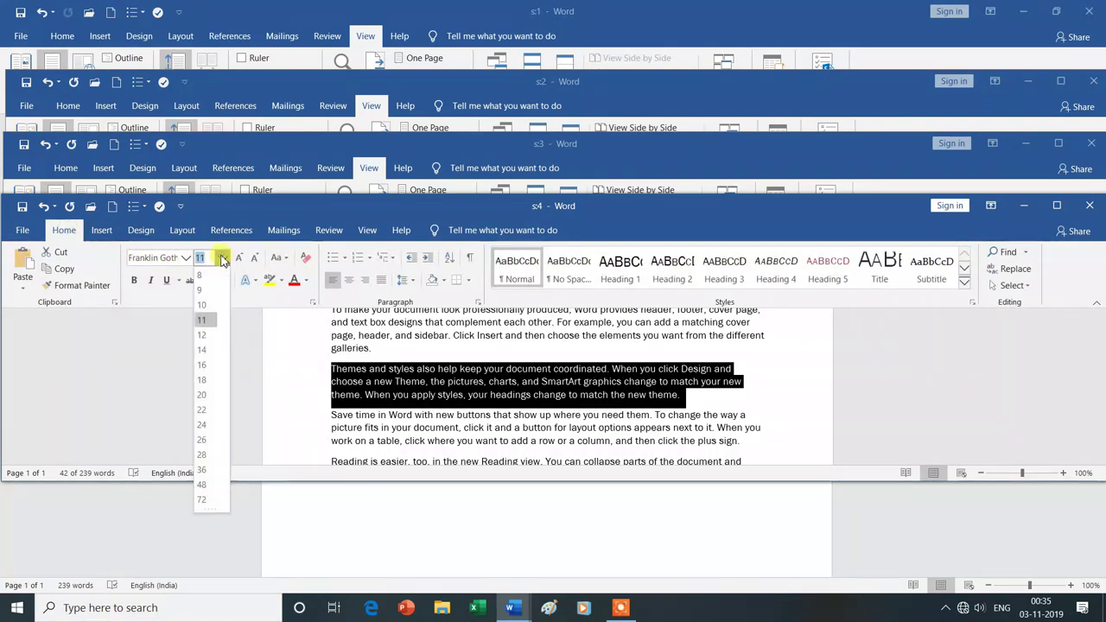
pyautogui.click(208, 365)
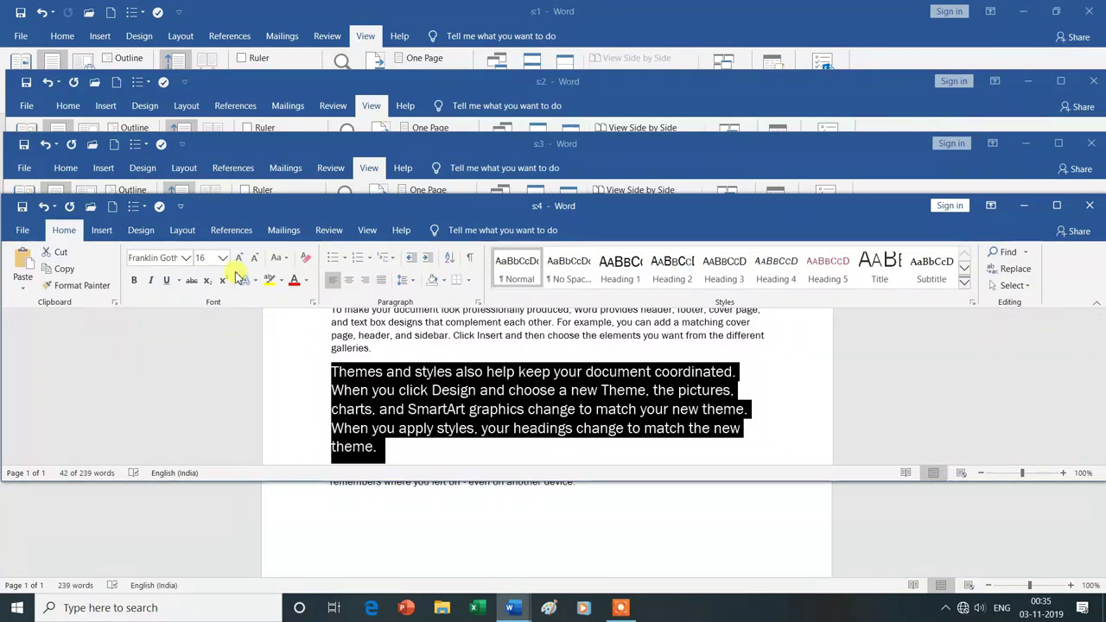
pyautogui.click(307, 281)
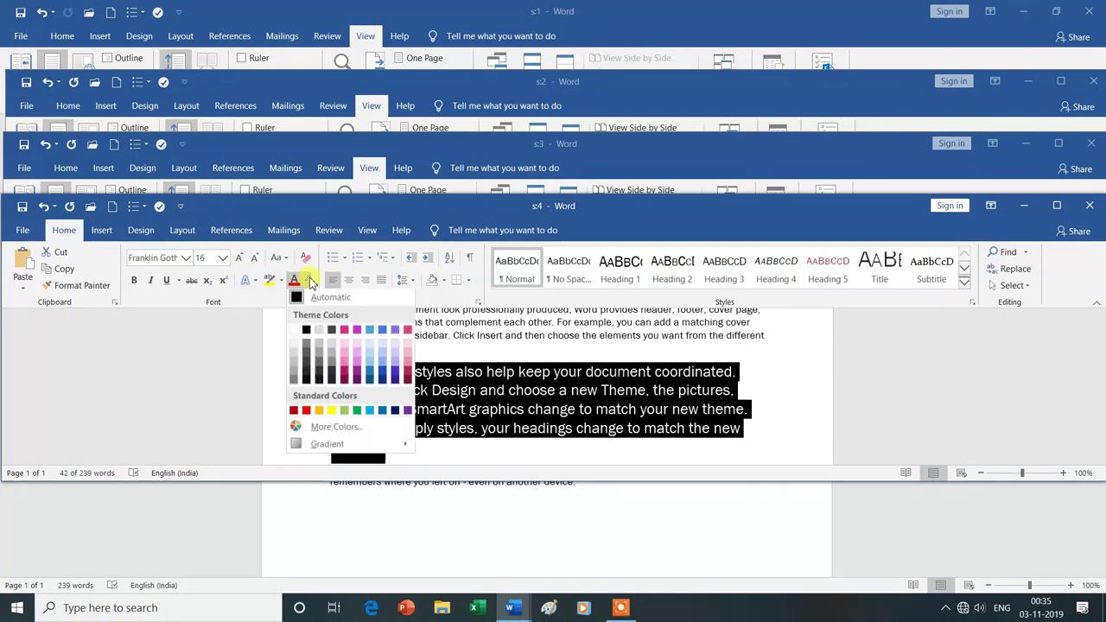
pyautogui.click(370, 410)
pyautogui.click(761, 374)
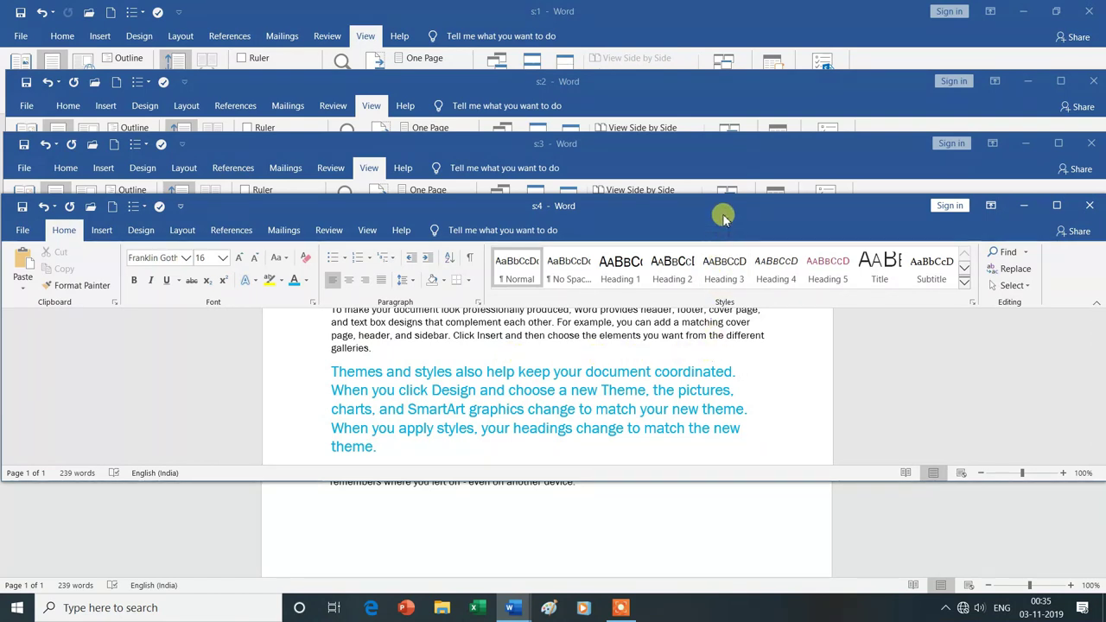
pyautogui.moveTo(723, 218); pyautogui.dragTo(721, 368)
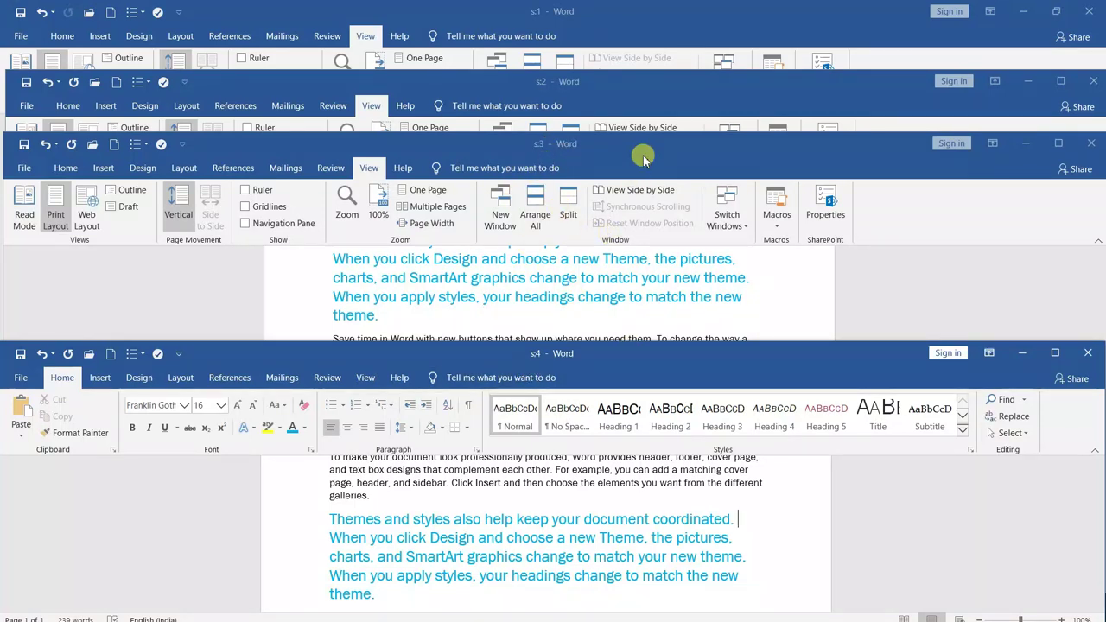
# - Move the s:3 and s:2 windows lower and bring the s:1 window to the front
pyautogui.moveTo(643, 158); pyautogui.dragTo(639, 287)
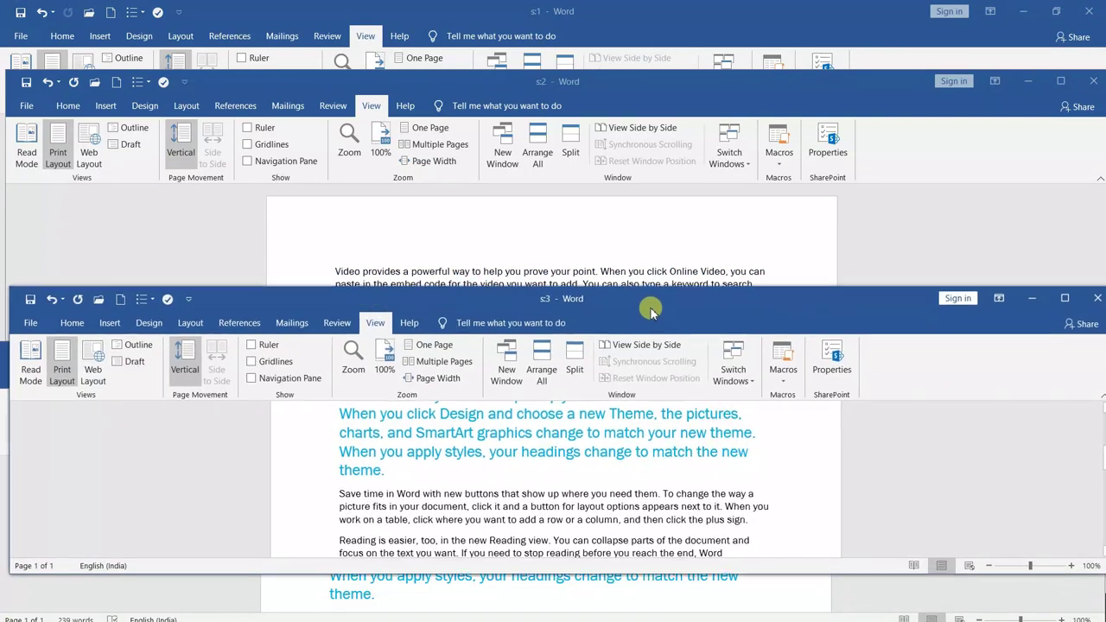
pyautogui.moveTo(639, 287); pyautogui.dragTo(650, 320)
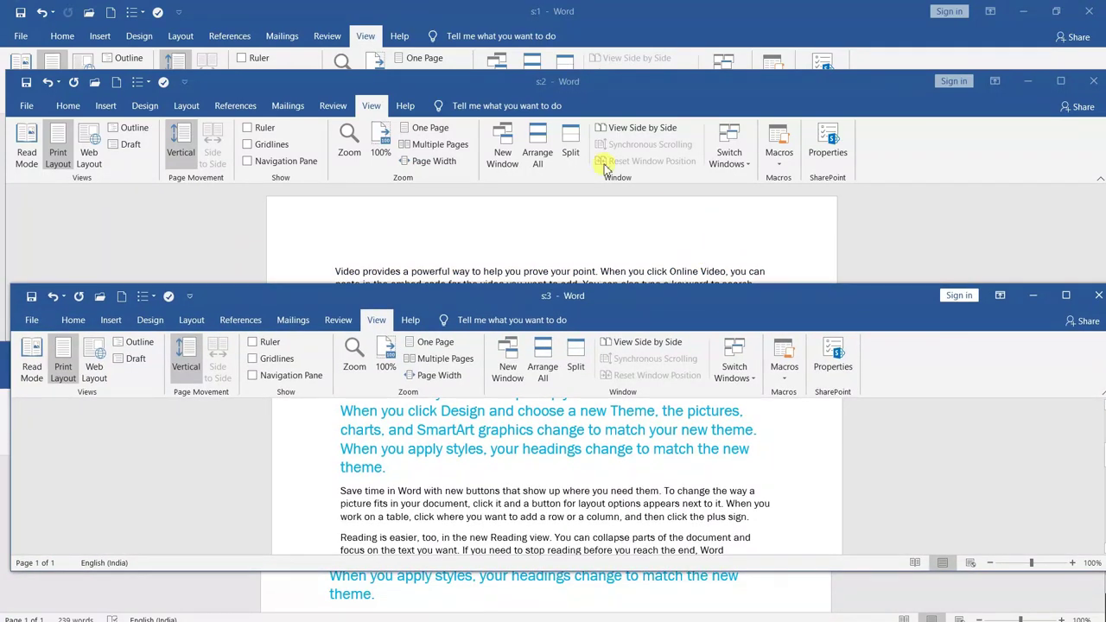
pyautogui.moveTo(652, 86); pyautogui.dragTo(651, 127)
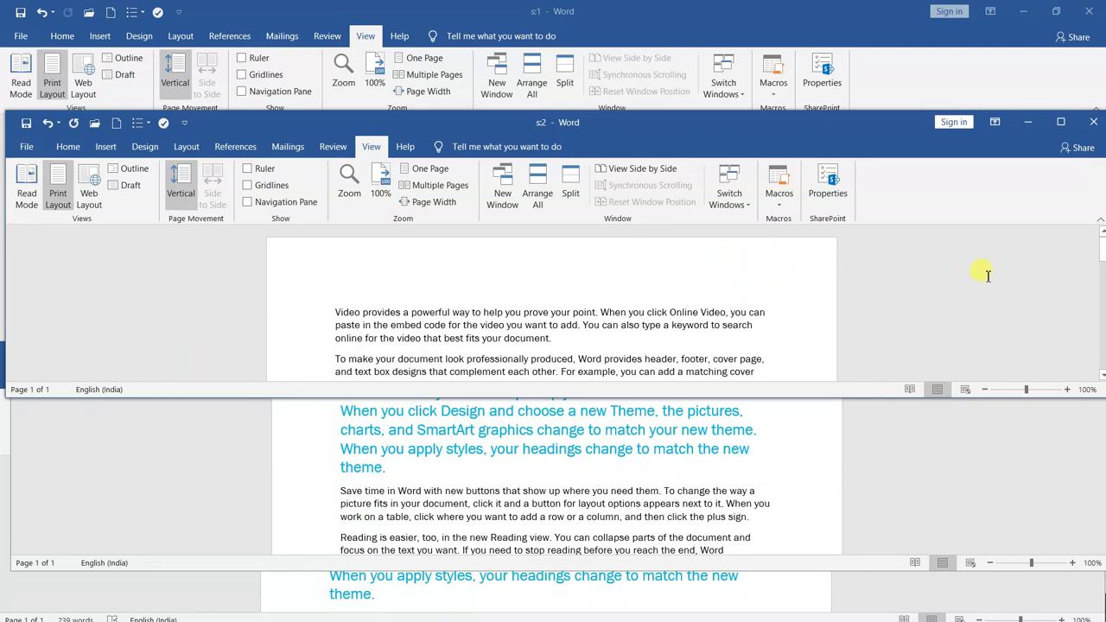
pyautogui.scroll(-3, 969, 270)
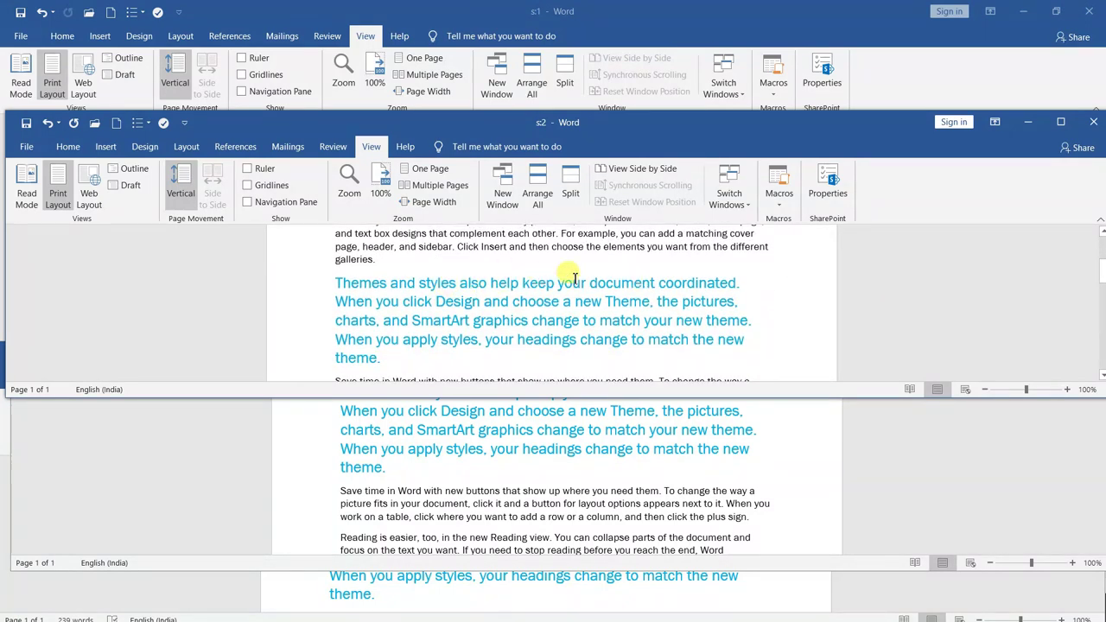
pyautogui.moveTo(825, 121); pyautogui.dragTo(816, 225)
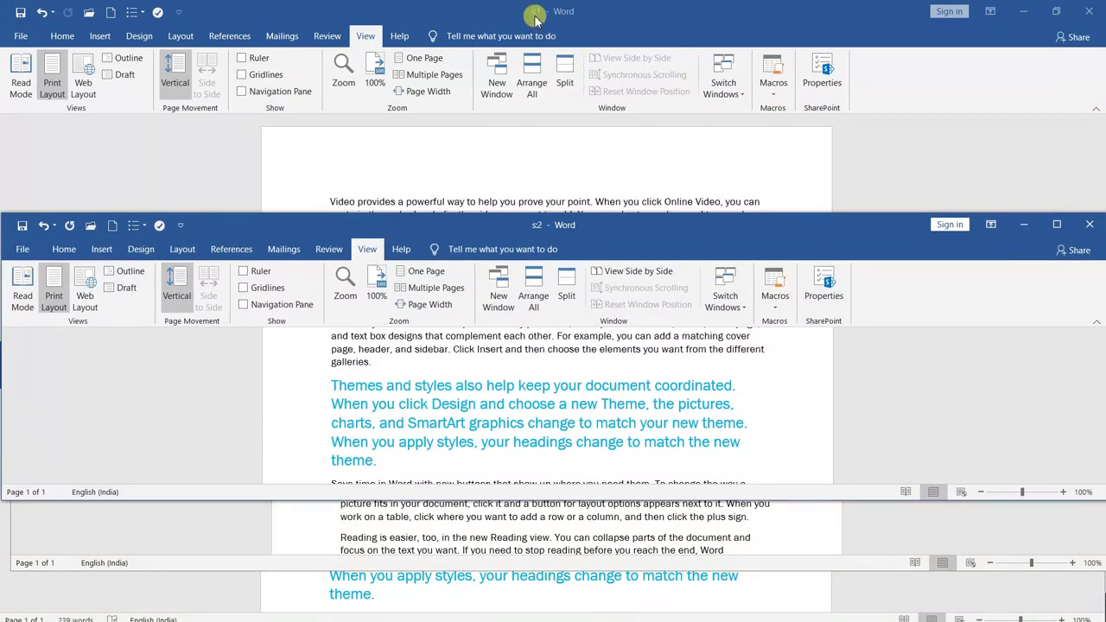
pyautogui.click(793, 154)
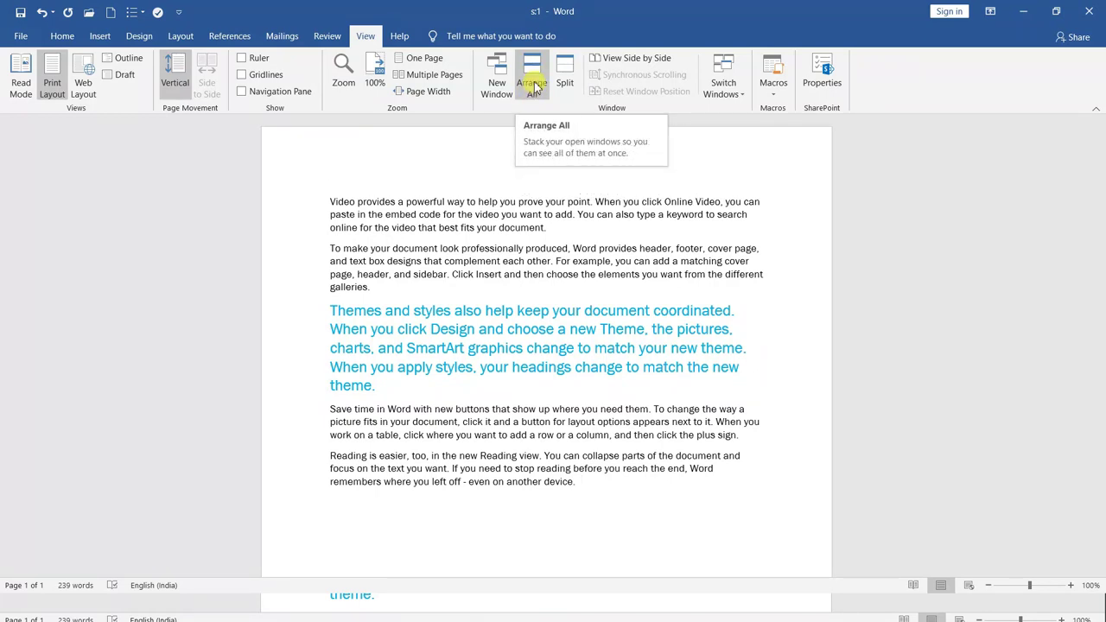
# - Tile the four windows with Arrange All, then close the bottom-right window
pyautogui.click(534, 86)
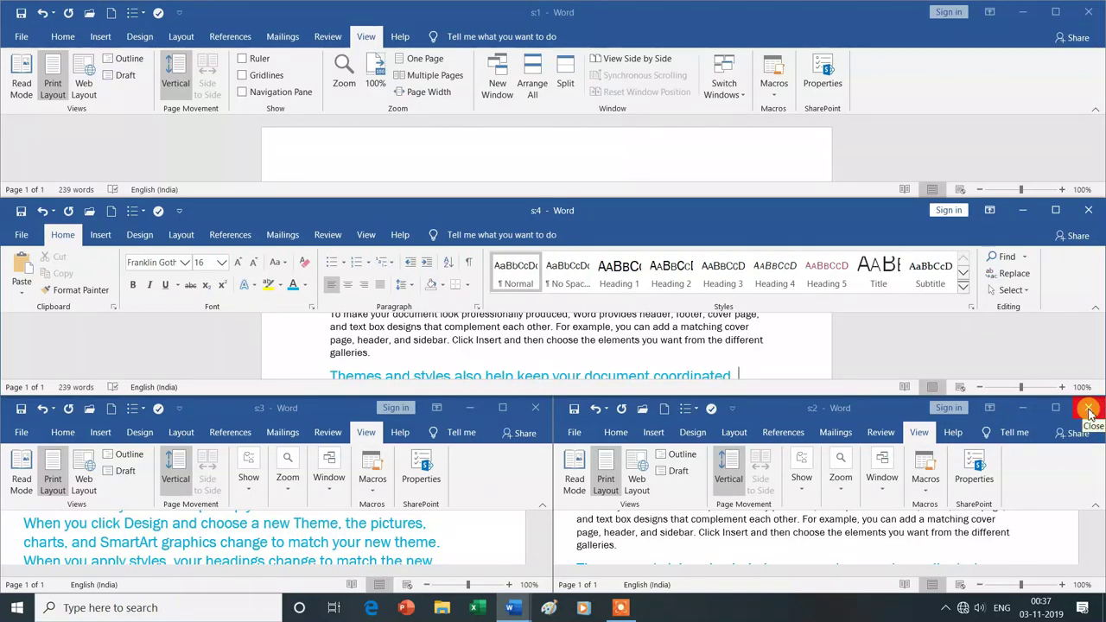
pyautogui.click(1089, 412)
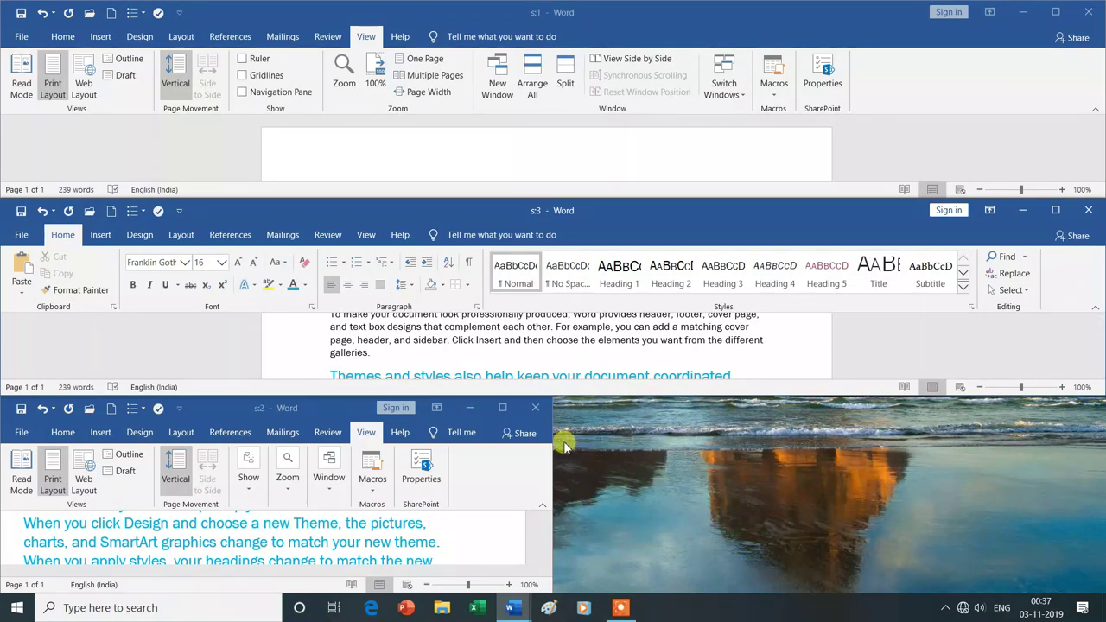
# - Close the remaining extra windows, maximize the last one and split it into two panes
pyautogui.click(537, 410)
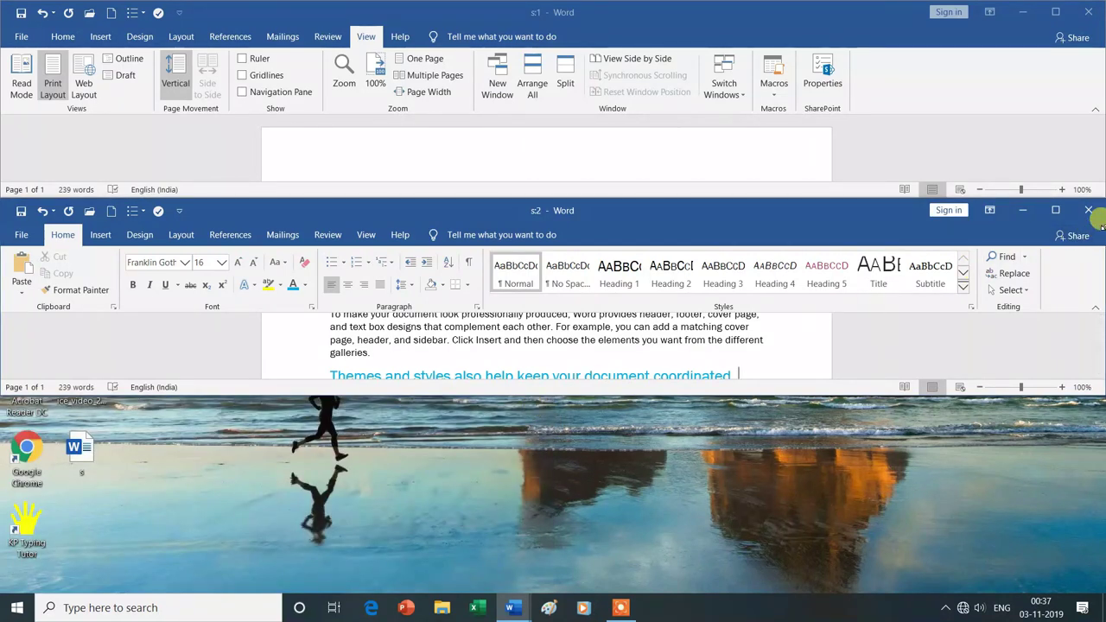
pyautogui.click(1089, 210)
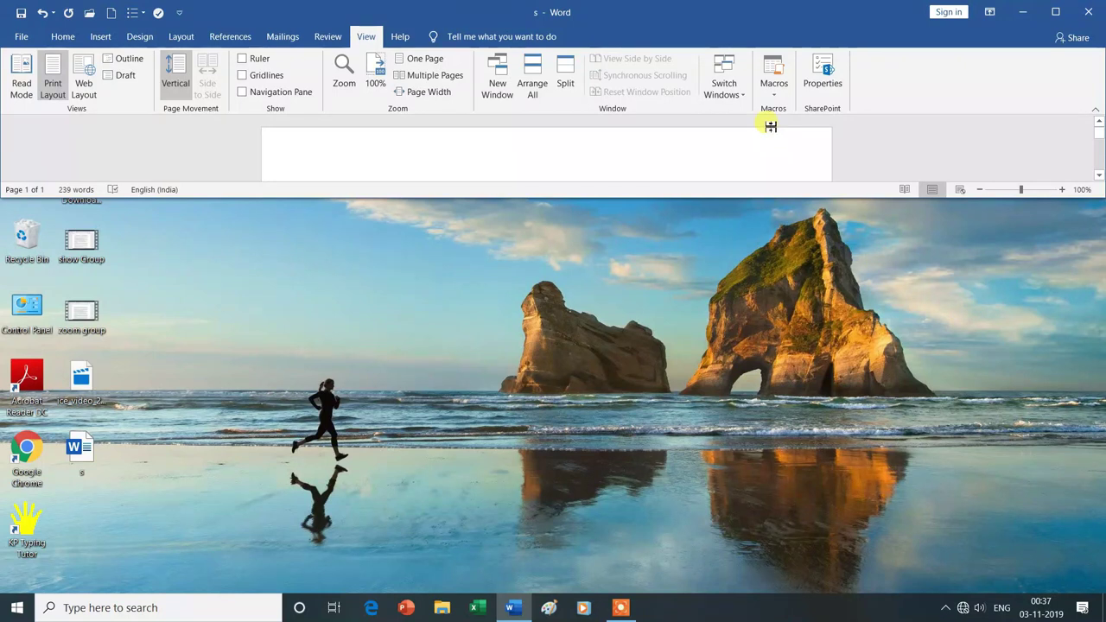
pyautogui.click(1054, 12)
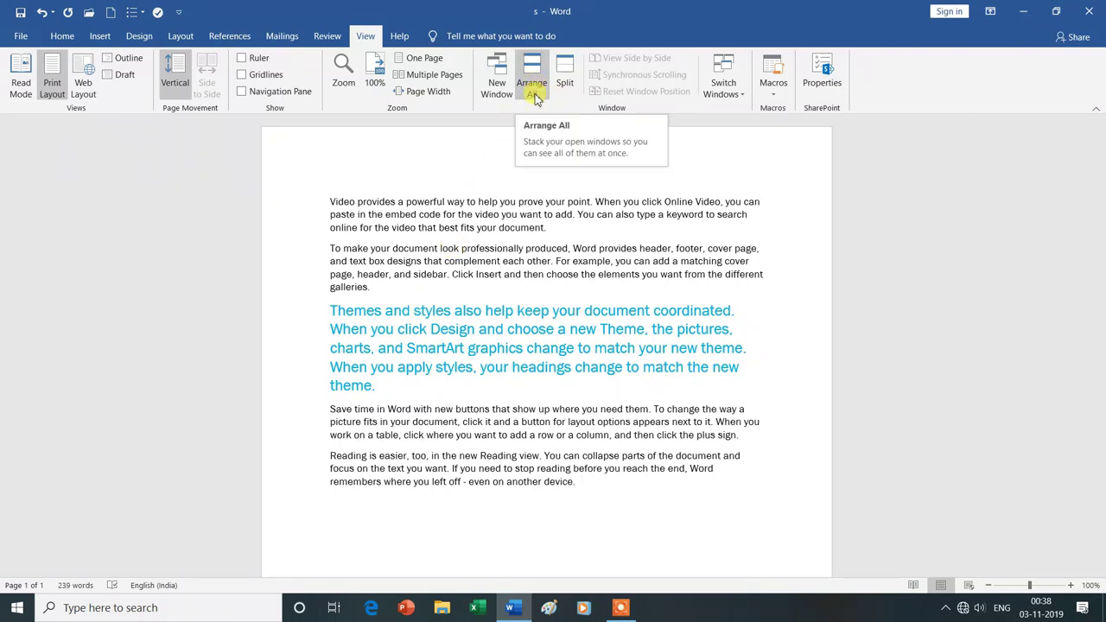
pyautogui.click(536, 102)
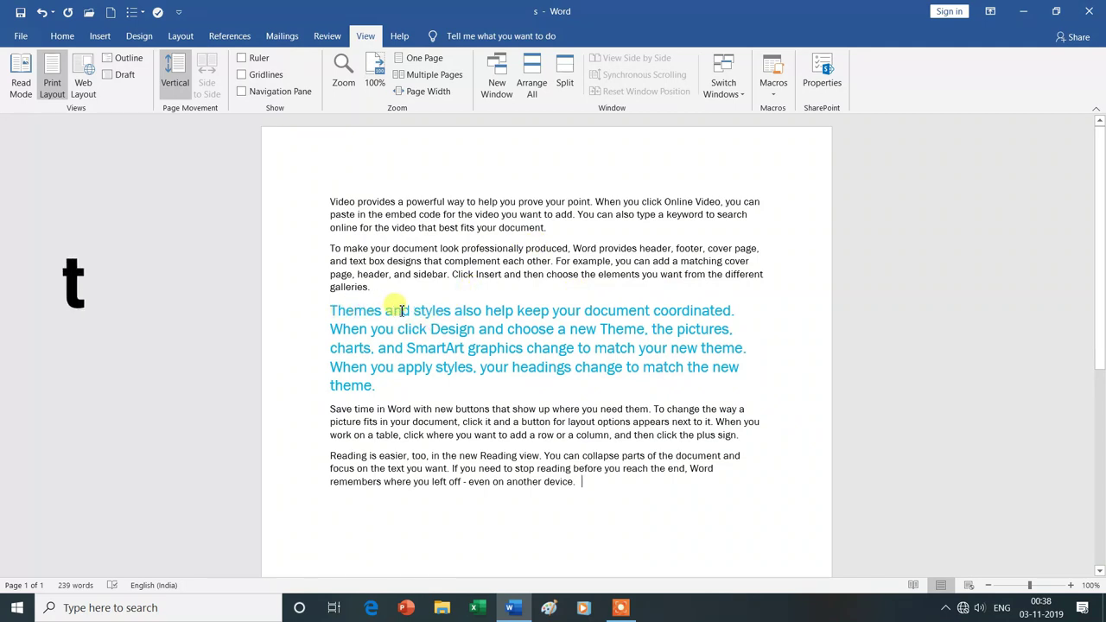
pyautogui.click(566, 86)
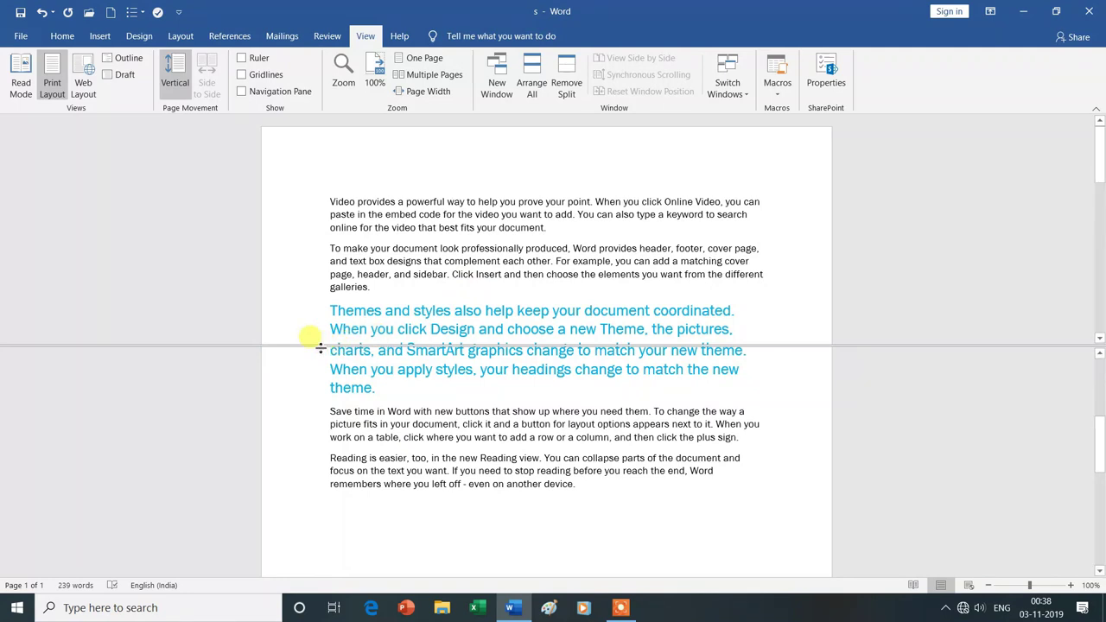
# - Shorten the upper pane and scroll both panes back to the top of the page
pyautogui.moveTo(318, 345); pyautogui.dragTo(324, 296)
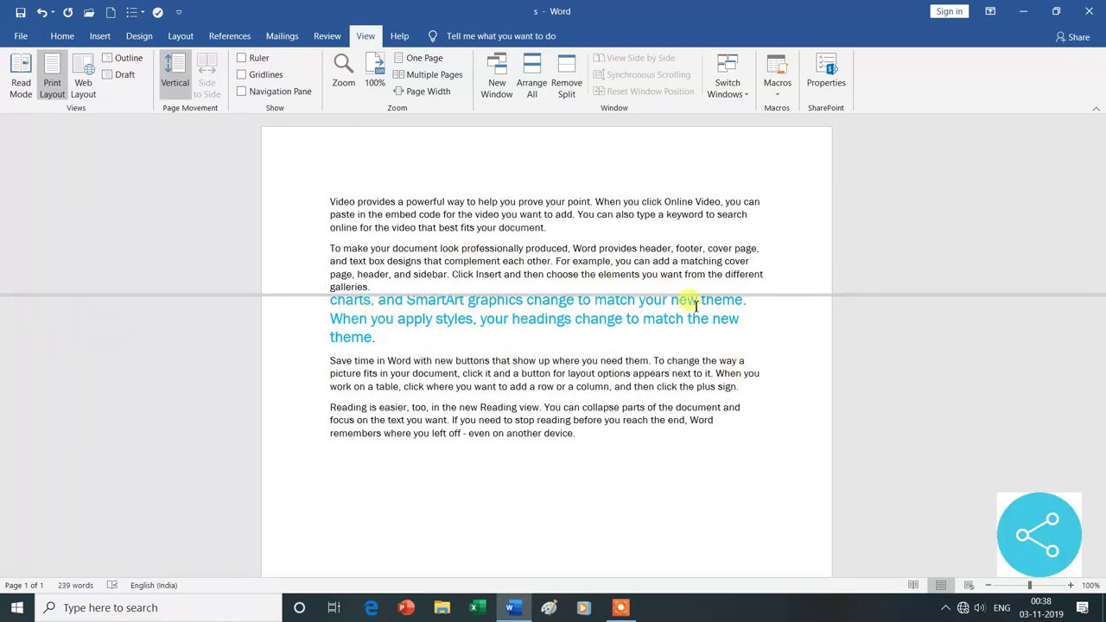
pyautogui.moveTo(1101, 154); pyautogui.dragTo(1100, 226)
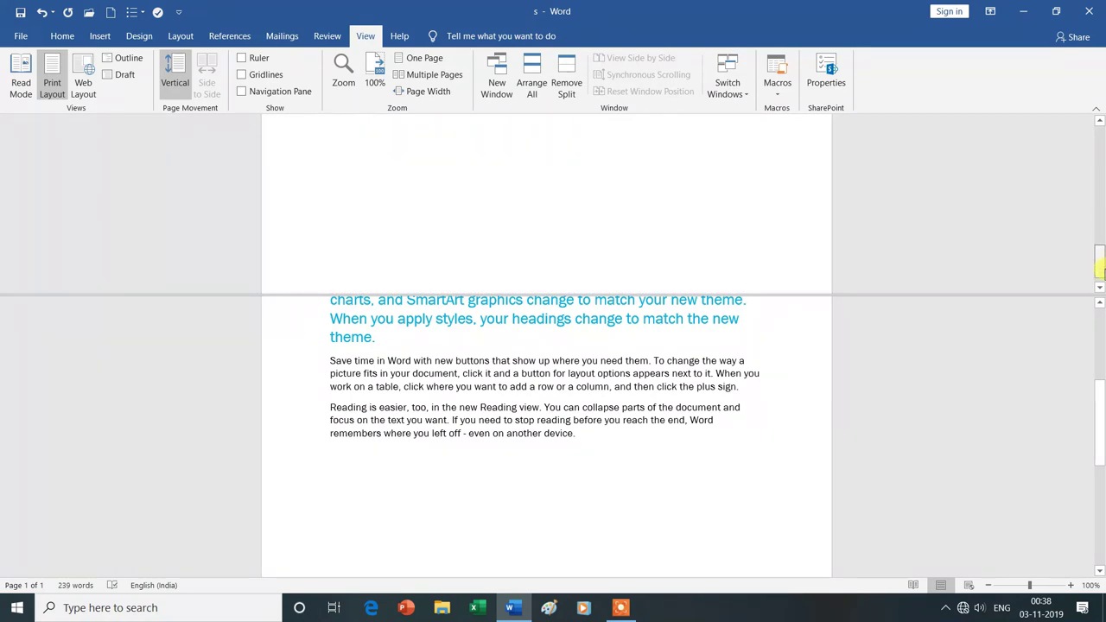
pyautogui.moveTo(1102, 226); pyautogui.dragTo(1102, 144)
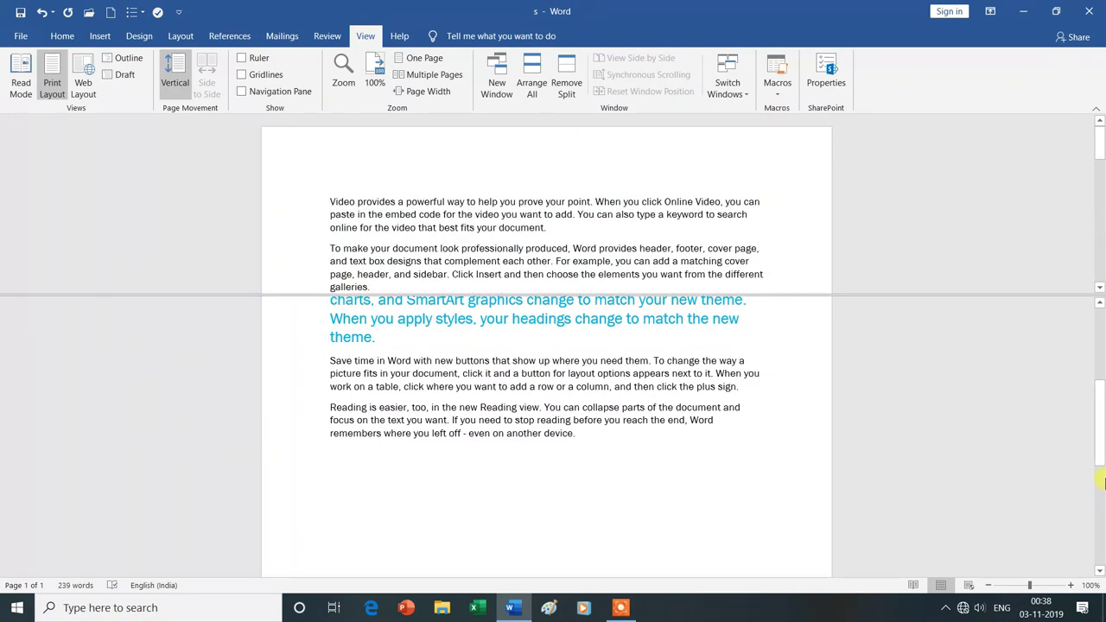
pyautogui.moveTo(1101, 417); pyautogui.dragTo(1103, 363)
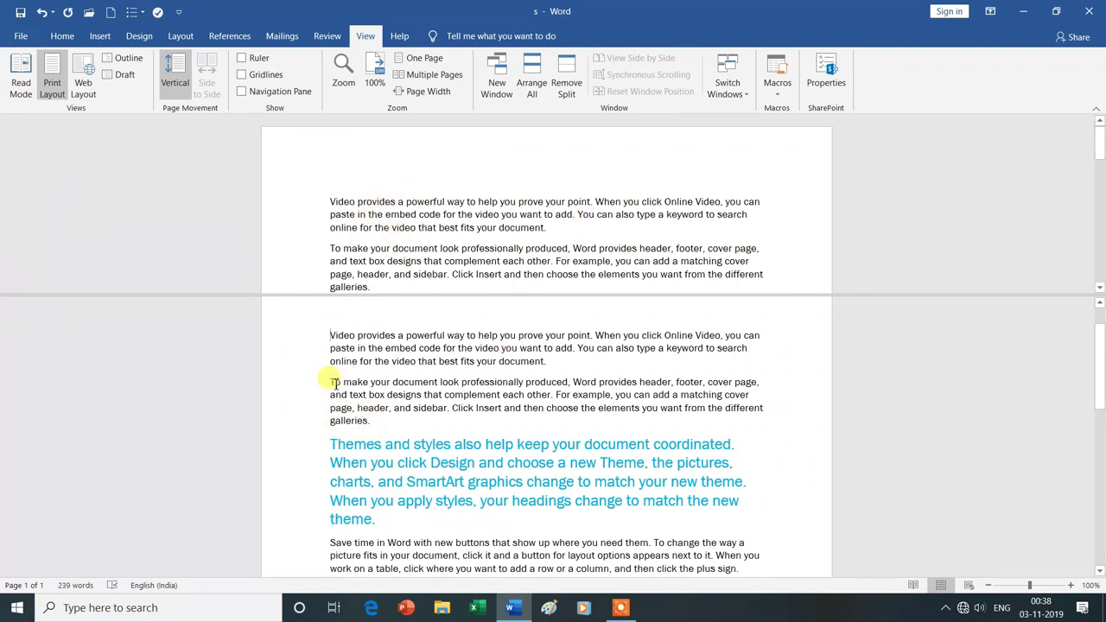
pyautogui.moveTo(331, 381); pyautogui.dragTo(428, 421)
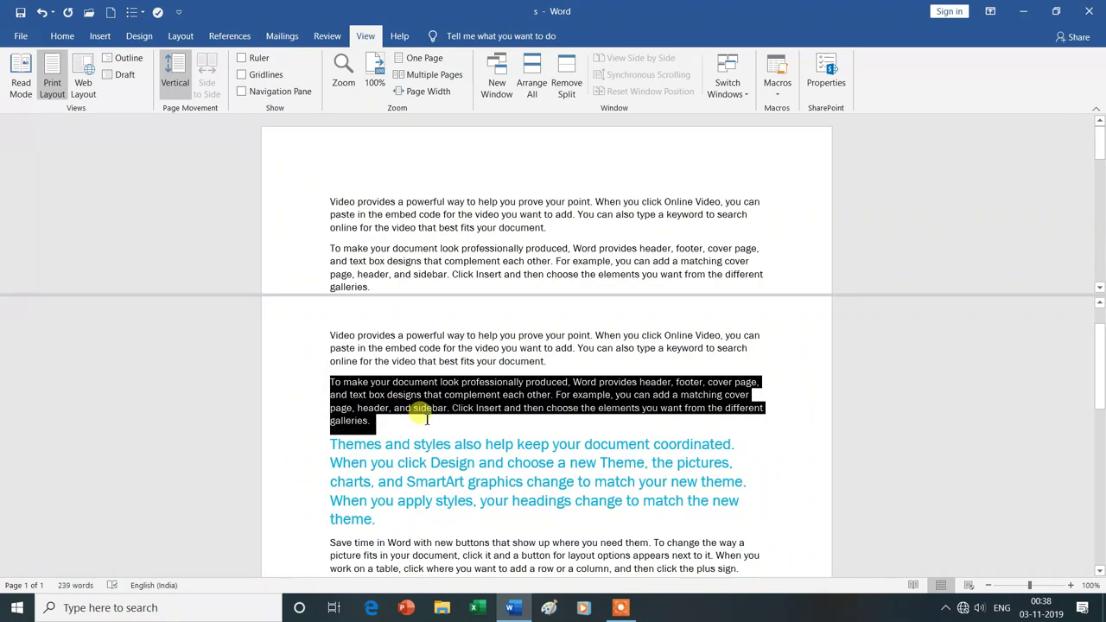
# - Colour the 'To make your document' paragraph dark blue
pyautogui.click(62, 36)
pyautogui.click(293, 90)
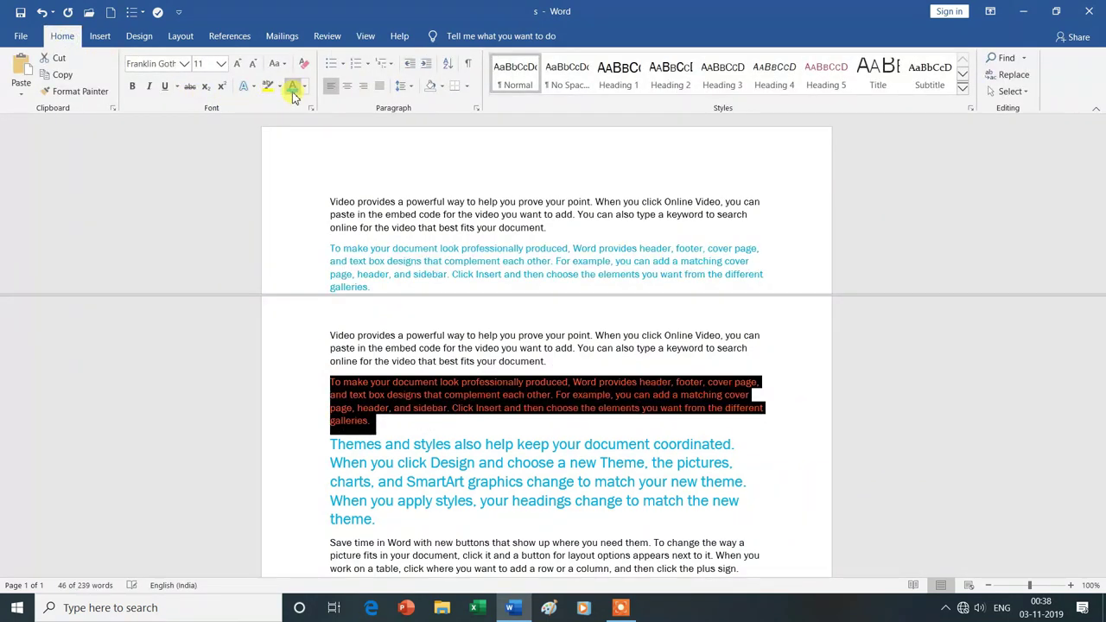
pyautogui.click(304, 89)
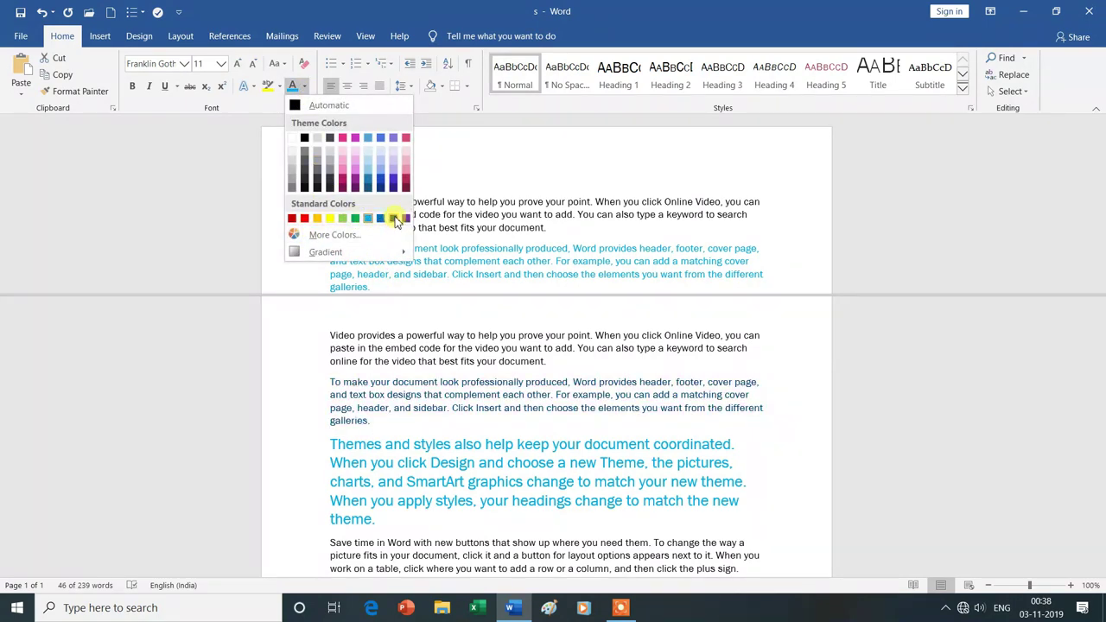
pyautogui.click(394, 219)
pyautogui.click(743, 363)
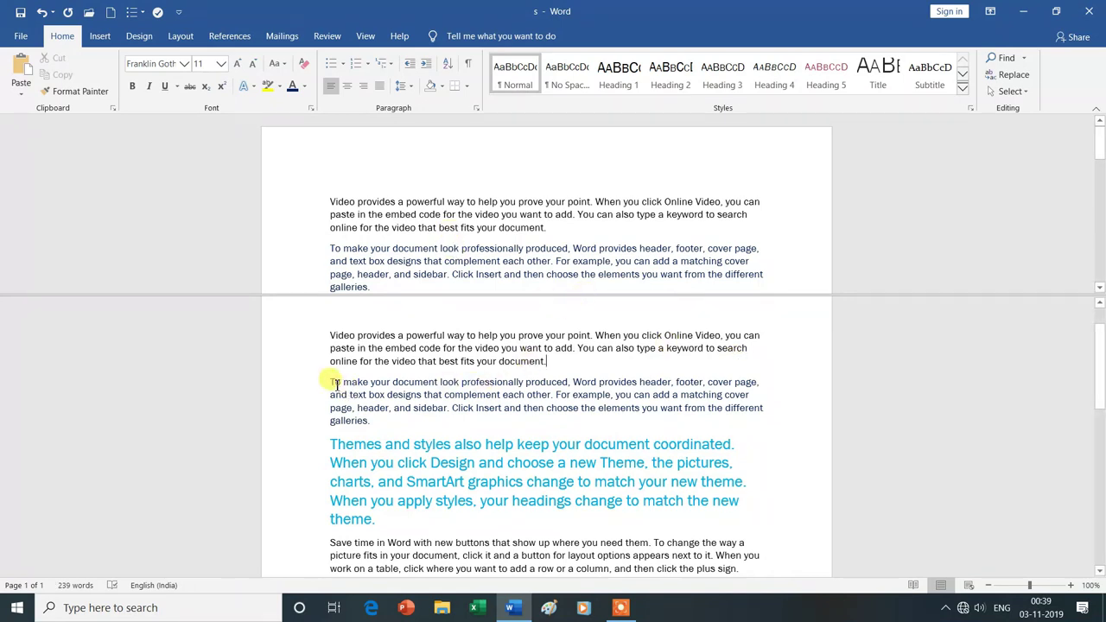
# - Make the same paragraph bold and 16 pt
pyautogui.moveTo(330, 381)
pyautogui.mouseDown()
pyautogui.moveTo(528, 422)
pyautogui.moveTo(605, 423)
pyautogui.mouseUp()
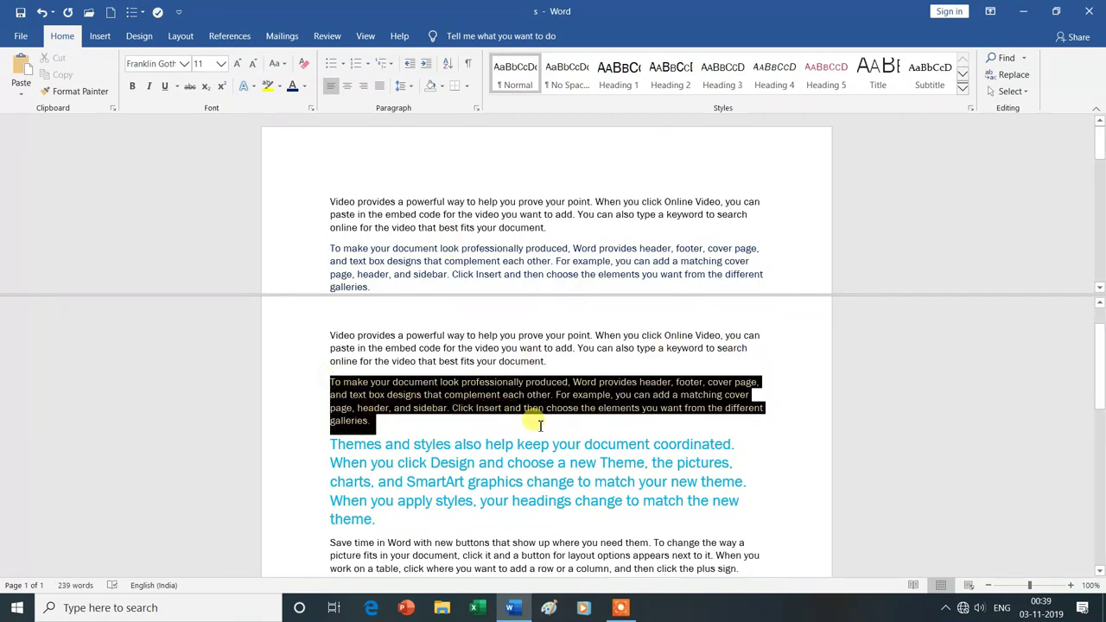
pyautogui.click(135, 86)
pyautogui.click(222, 63)
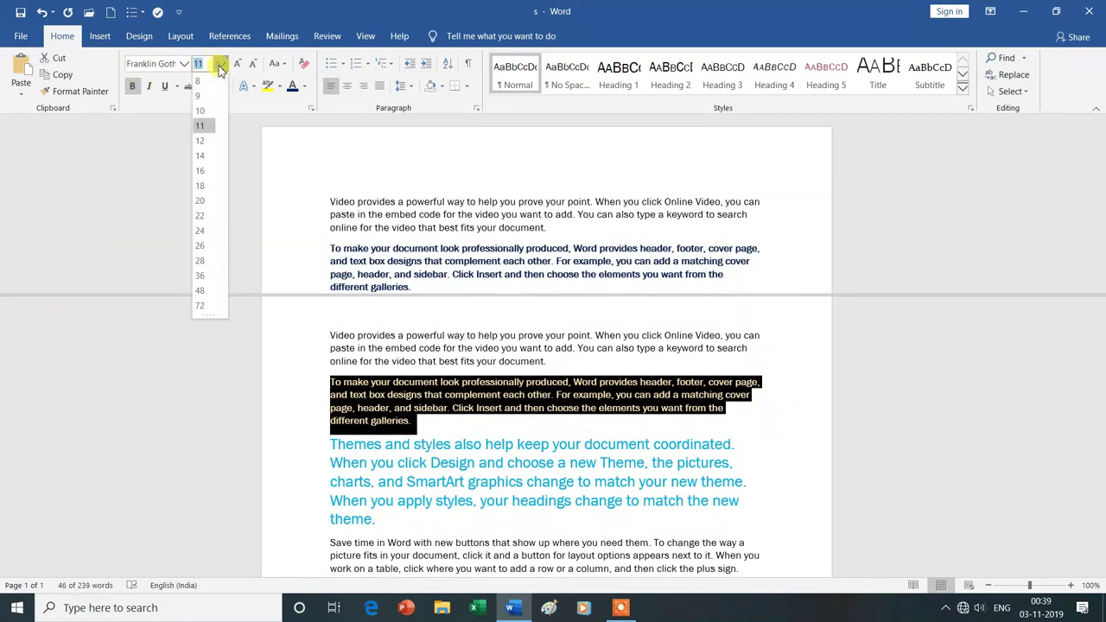
pyautogui.click(202, 177)
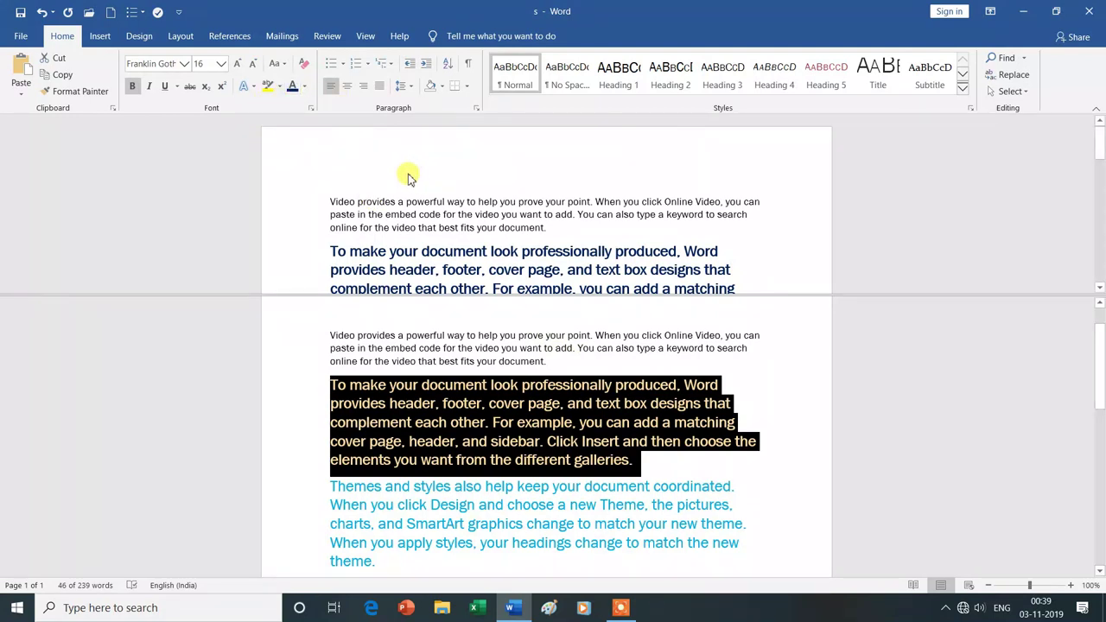
pyautogui.click(736, 371)
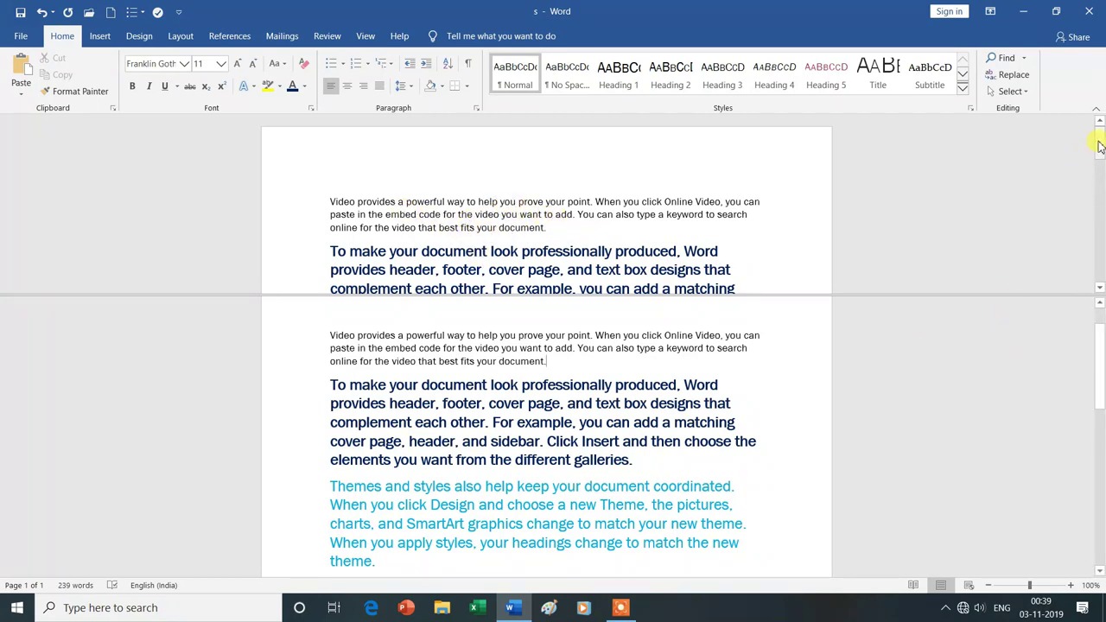
# - Insert a new line reading 'Ysgyan tech' below the Video paragraph
pyautogui.moveTo(1099, 153); pyautogui.dragTo(1099, 171)
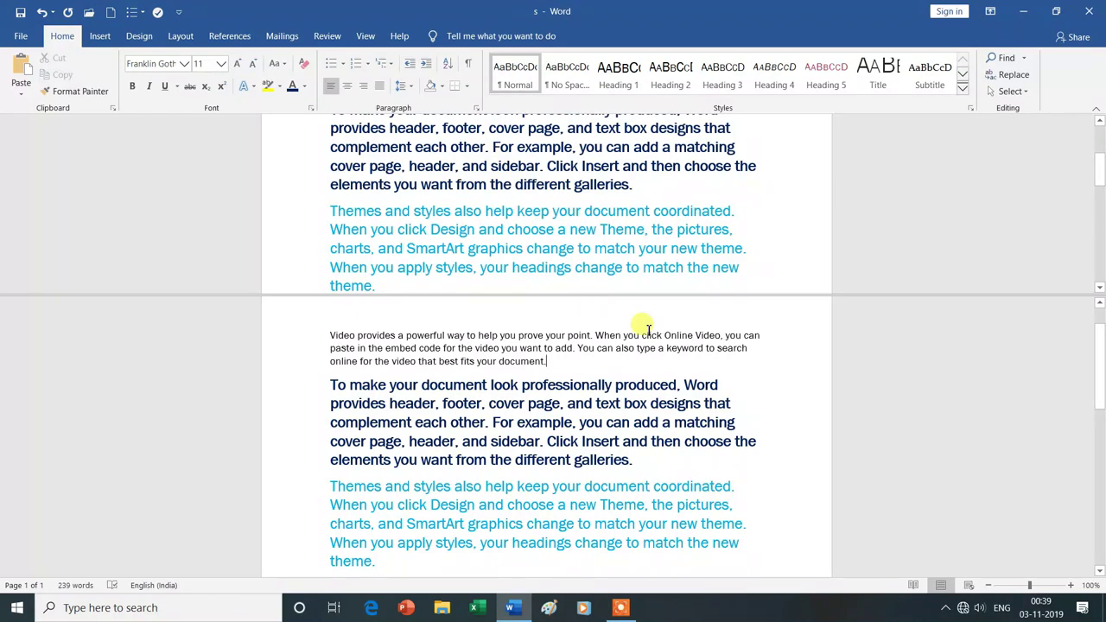
pyautogui.moveTo(1100, 358); pyautogui.dragTo(1101, 344)
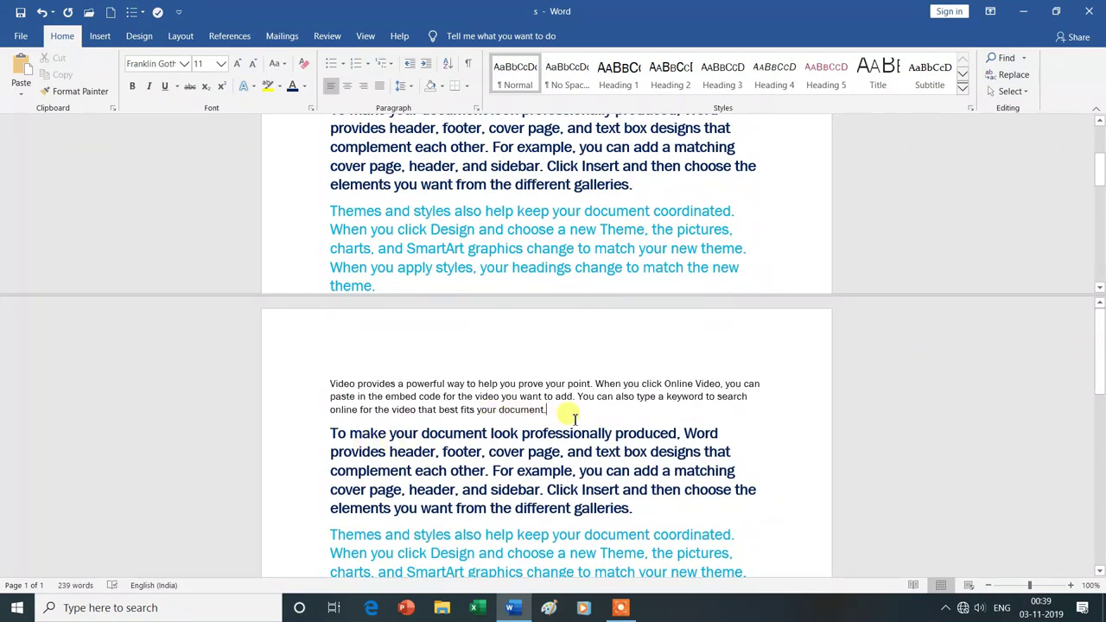
pyautogui.press('Return')
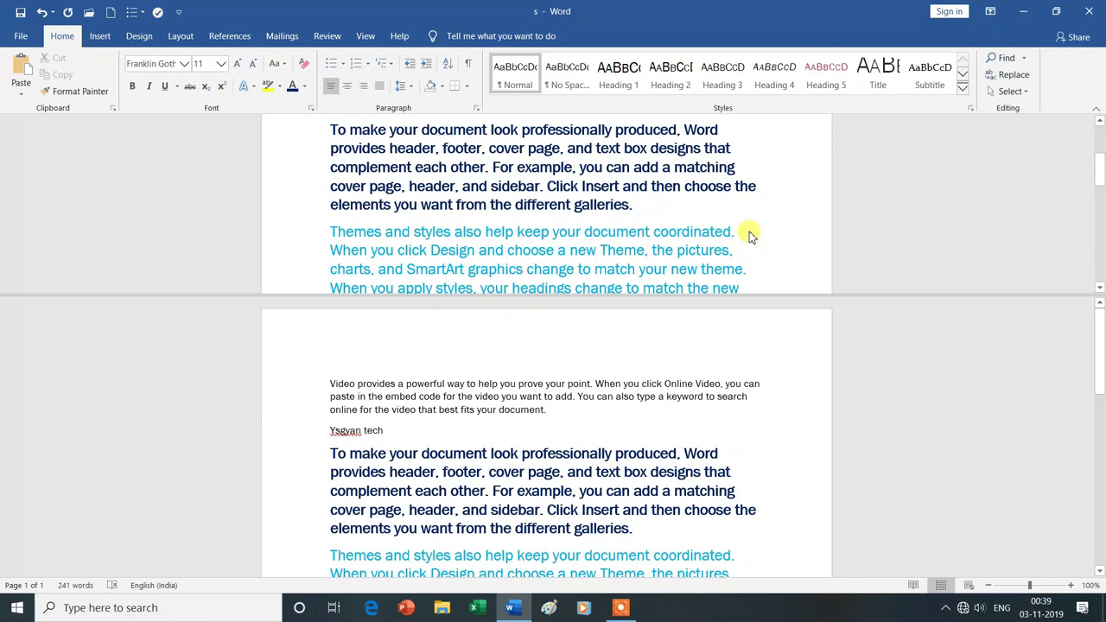
pyautogui.scroll(2, 750, 236)
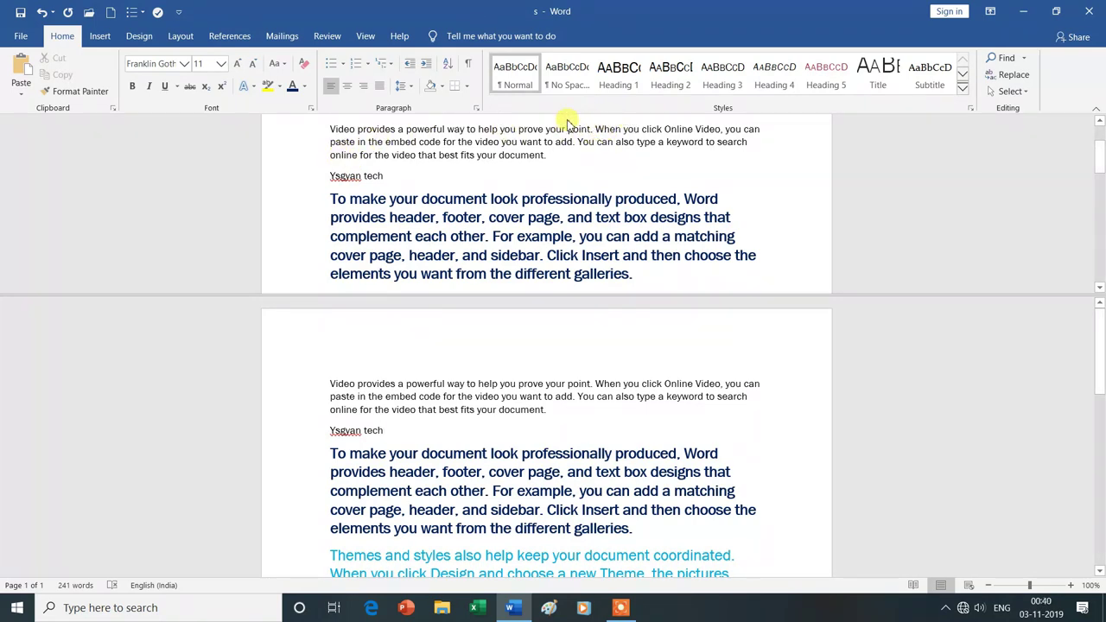
pyautogui.hotkey('alt', 'w')
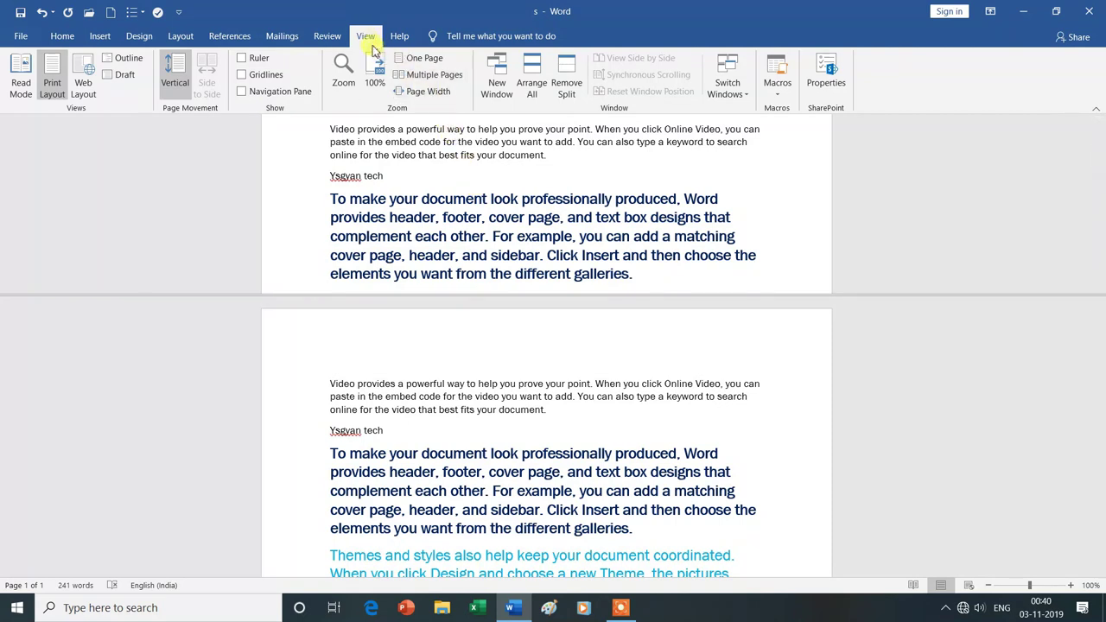
# - Remove the split, open a second window of document s, and arrange s:1 and s:2 side by side
pyautogui.click(572, 81)
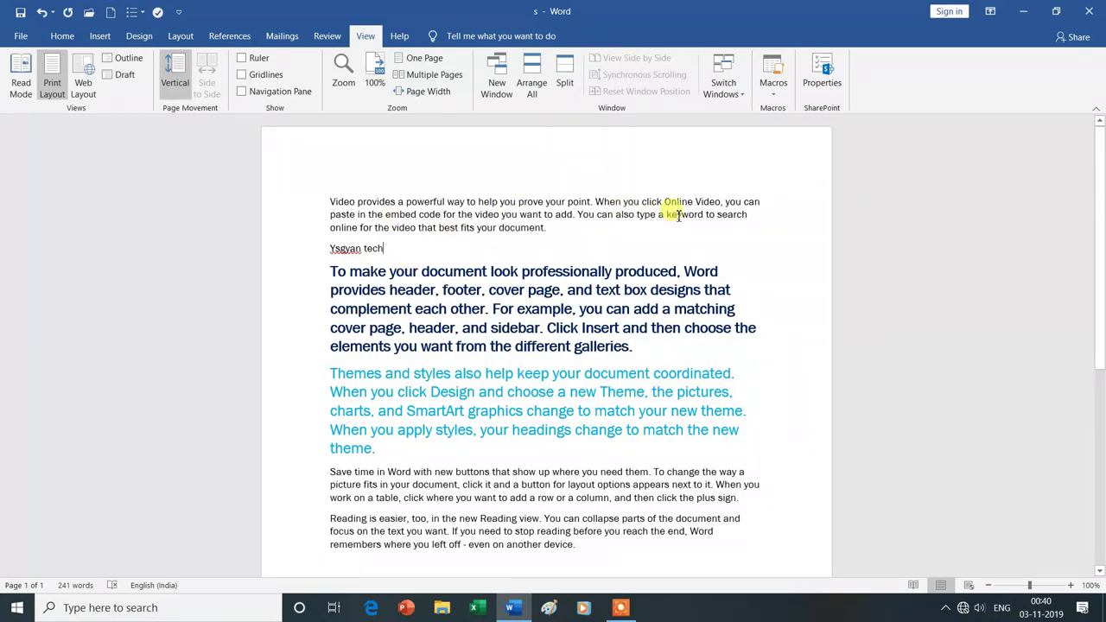
pyautogui.click(501, 84)
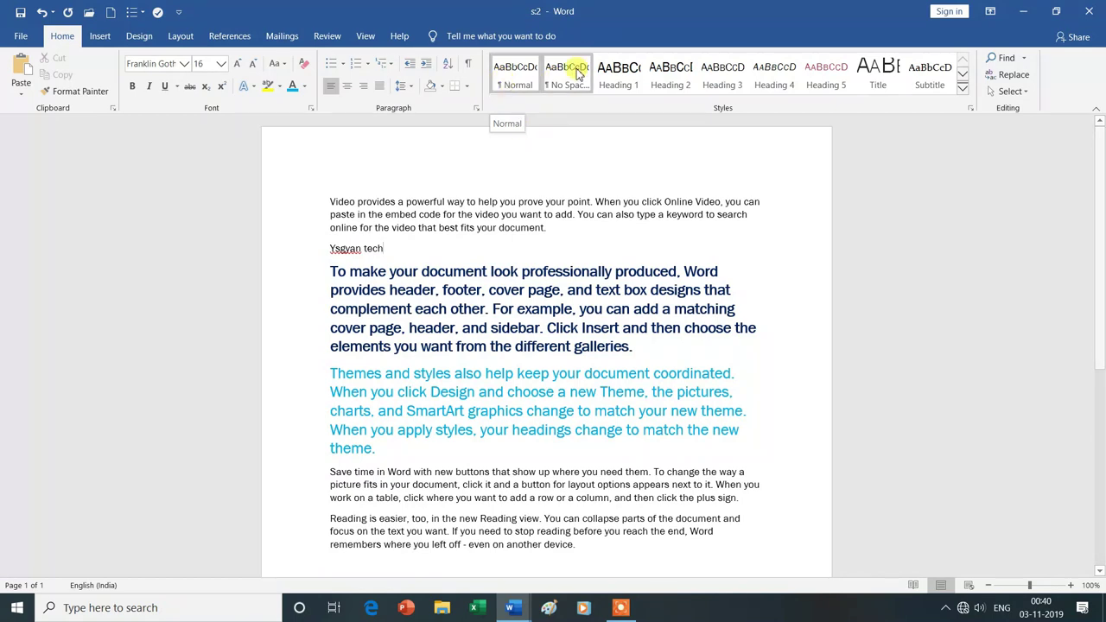
pyautogui.moveTo(615, 12); pyautogui.dragTo(614, 134)
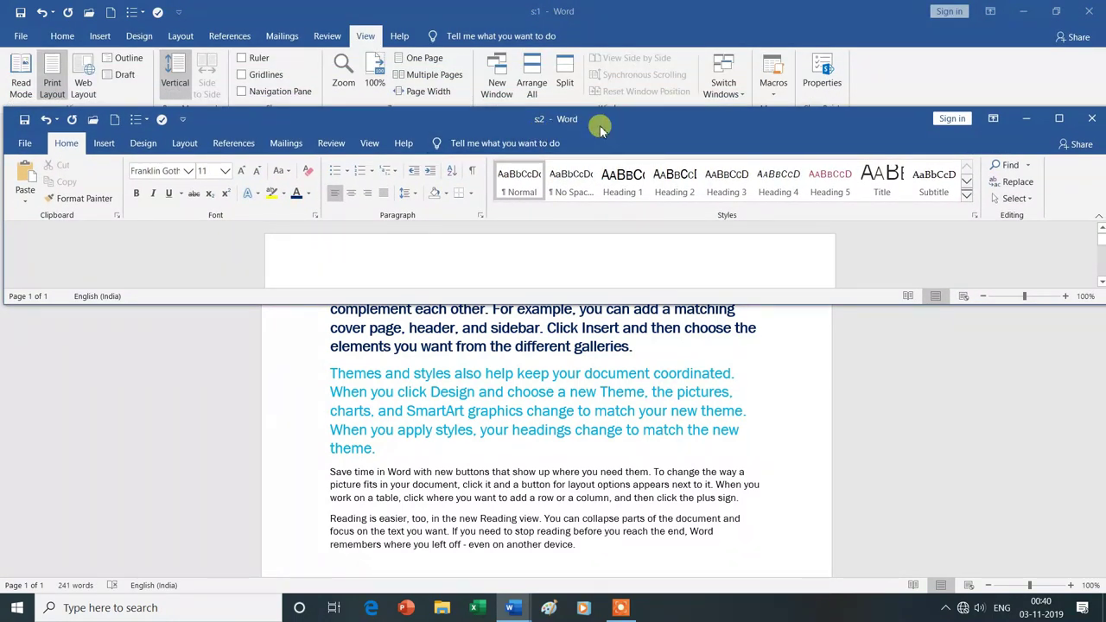
pyautogui.click(531, 86)
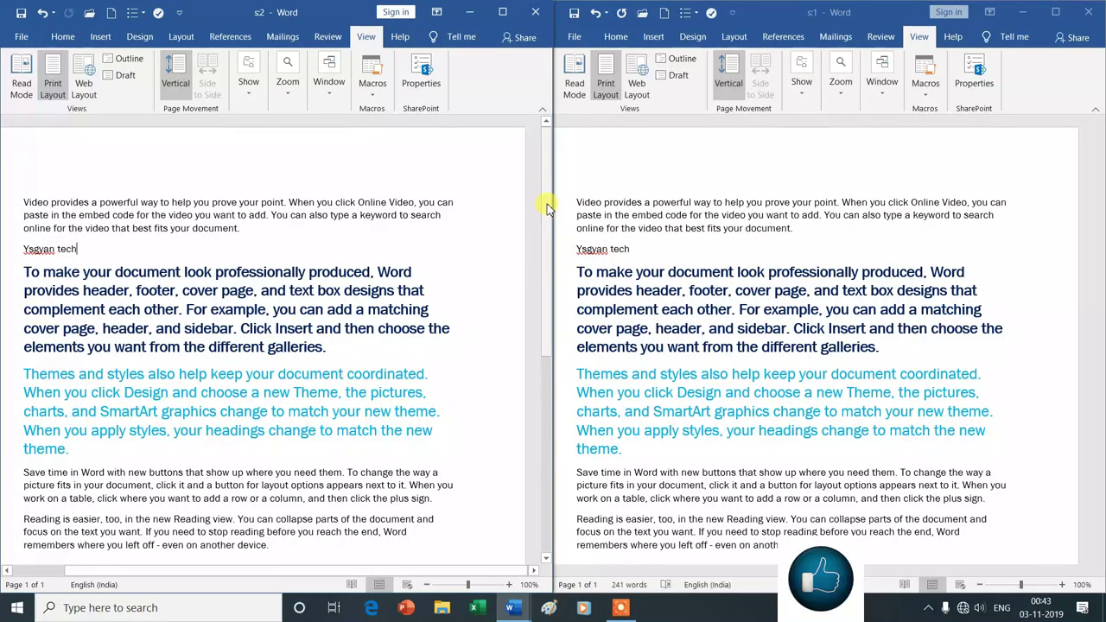
# - Turn off Synchronous Scrolling for the side-by-side windows s:1 and s:2
pyautogui.click(1099, 203)
pyautogui.moveTo(1099, 203); pyautogui.dragTo(1088, 363)
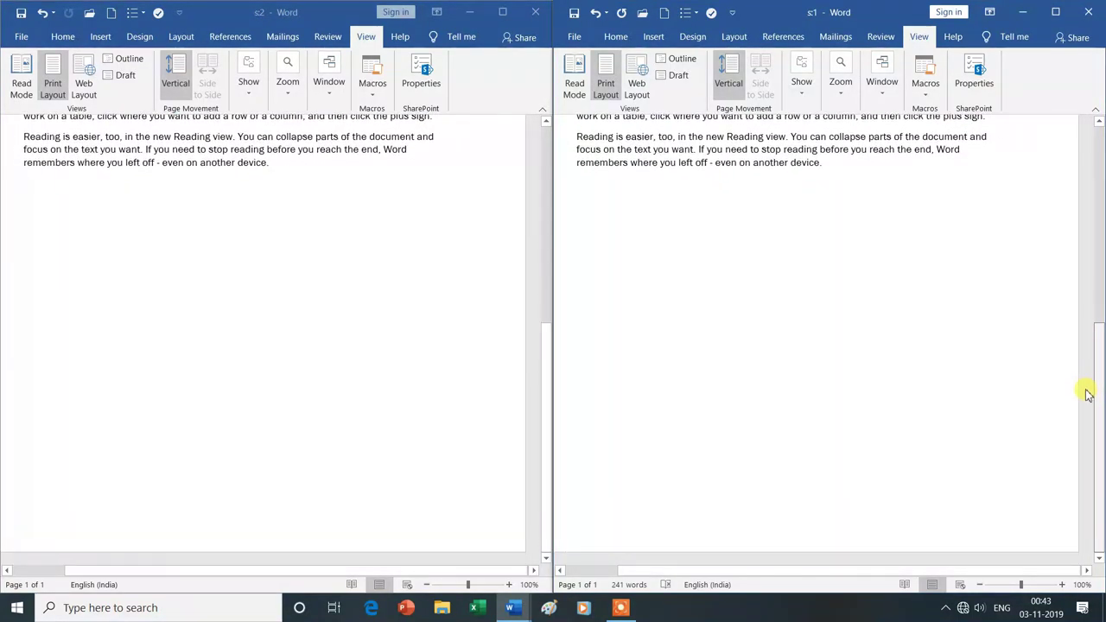
pyautogui.moveTo(1088, 363); pyautogui.dragTo(1085, 207)
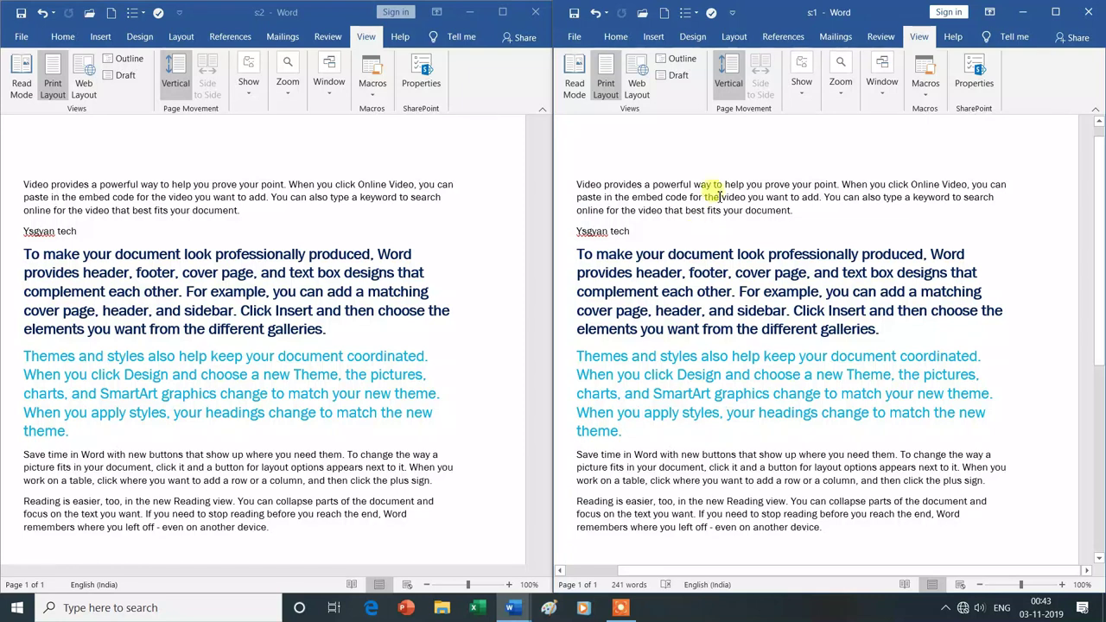
pyautogui.click(532, 144)
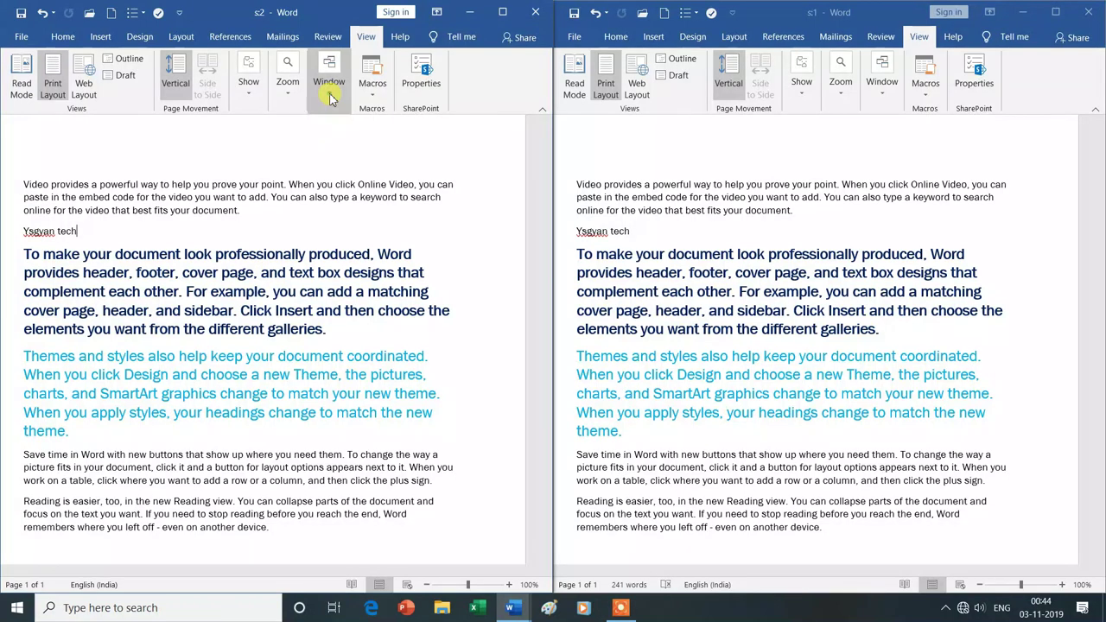
pyautogui.click(329, 87)
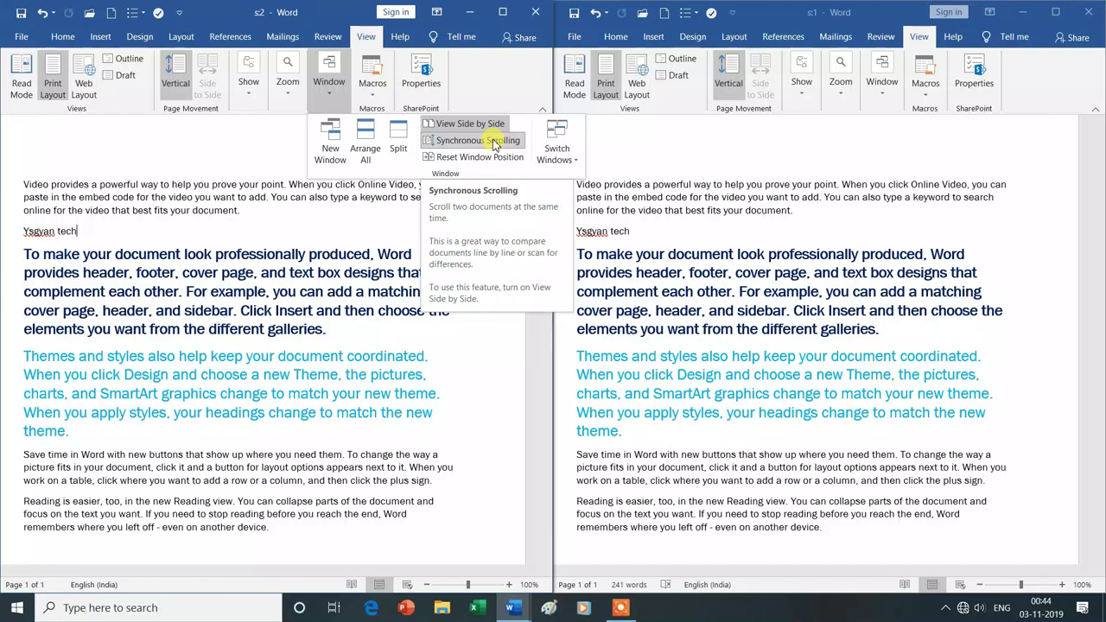
pyautogui.click(495, 143)
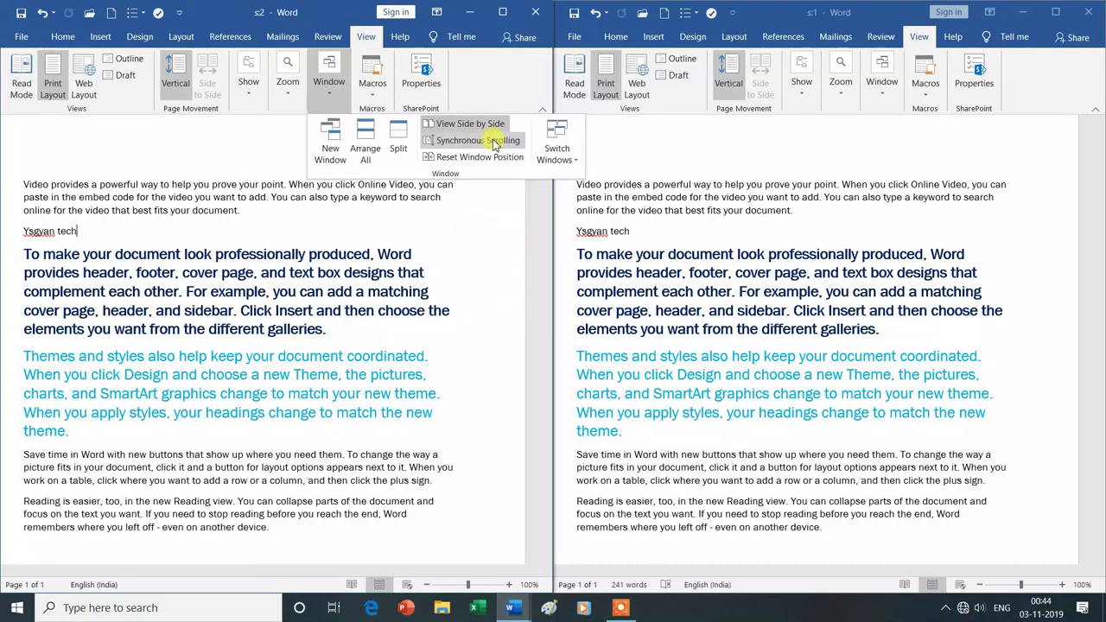
pyautogui.click(507, 256)
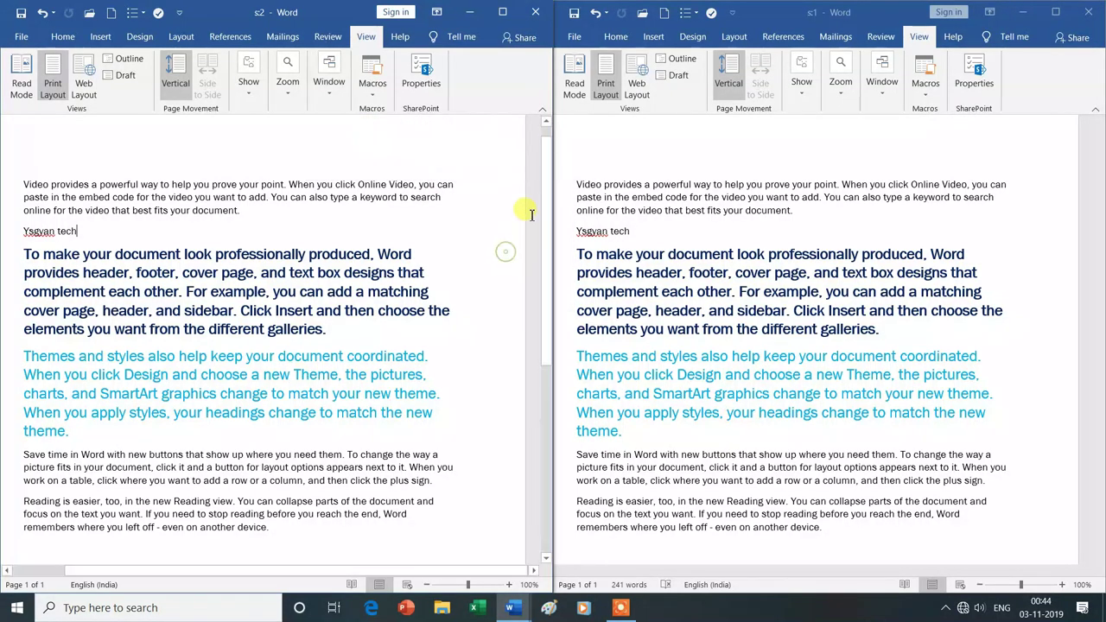
# - Scroll and select text in one window independently, then make window s:1 active
pyautogui.moveTo(548, 192); pyautogui.dragTo(546, 415)
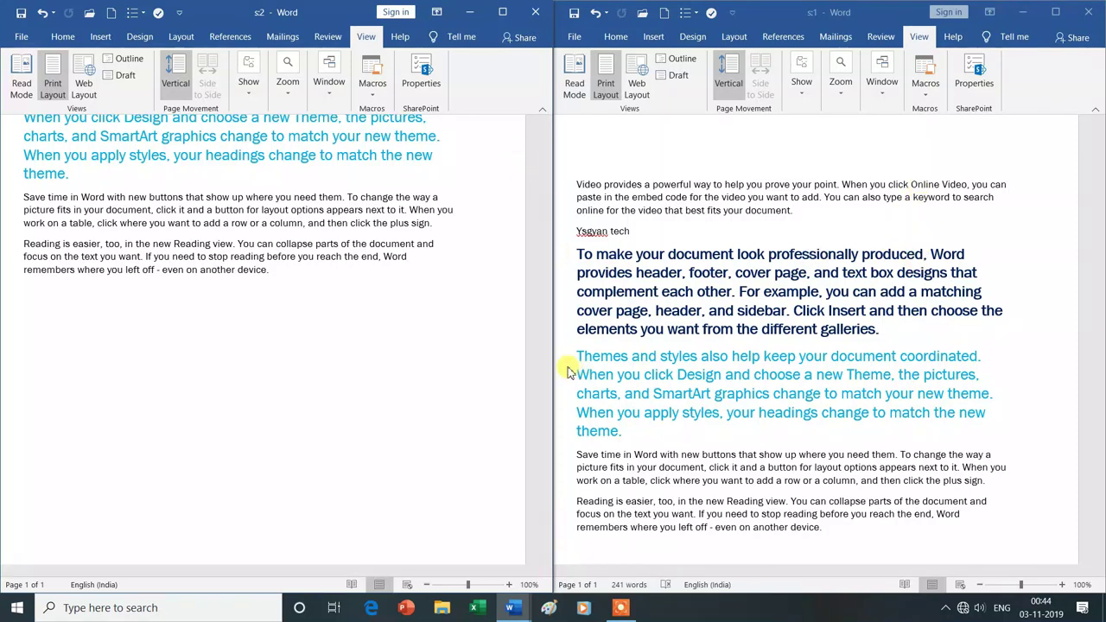
pyautogui.moveTo(546, 359)
pyautogui.mouseDown()
pyautogui.moveTo(548, 201)
pyautogui.moveTo(547, 346)
pyautogui.mouseUp()
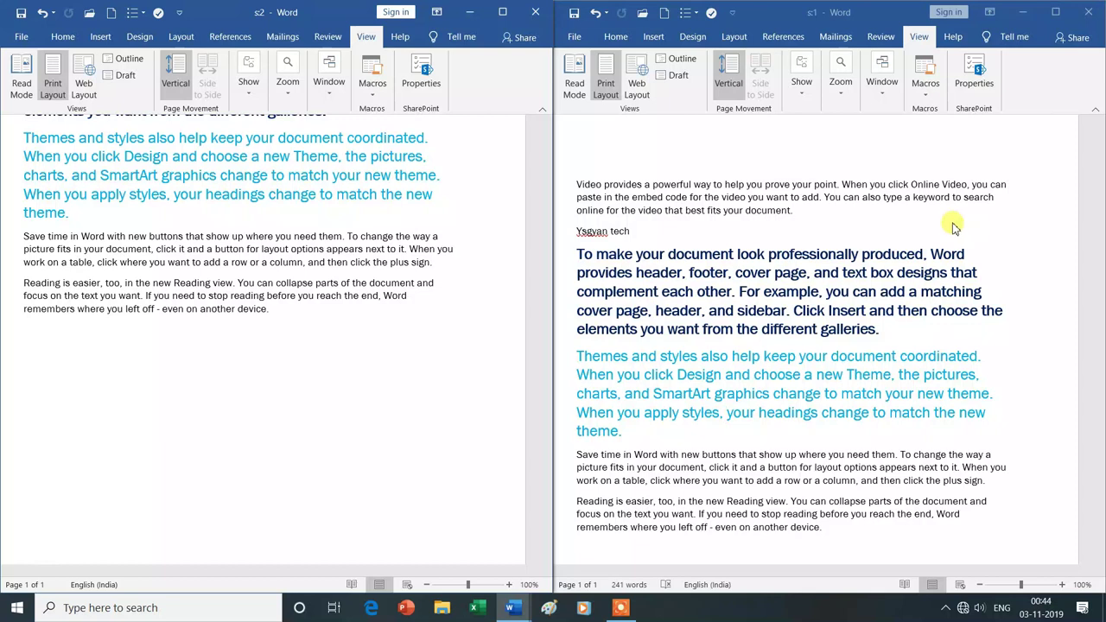
pyautogui.scroll(3, 547, 183)
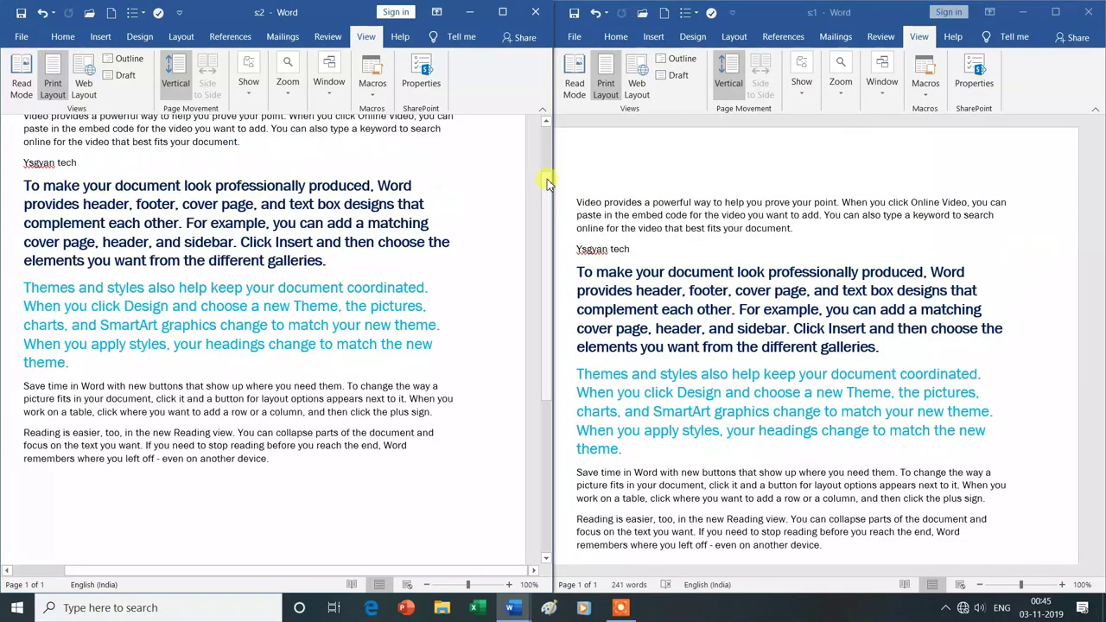
pyautogui.scroll(2, 547, 184)
pyautogui.hotkey('shift', 'Home')
pyautogui.hotkey('shift', 'Up')
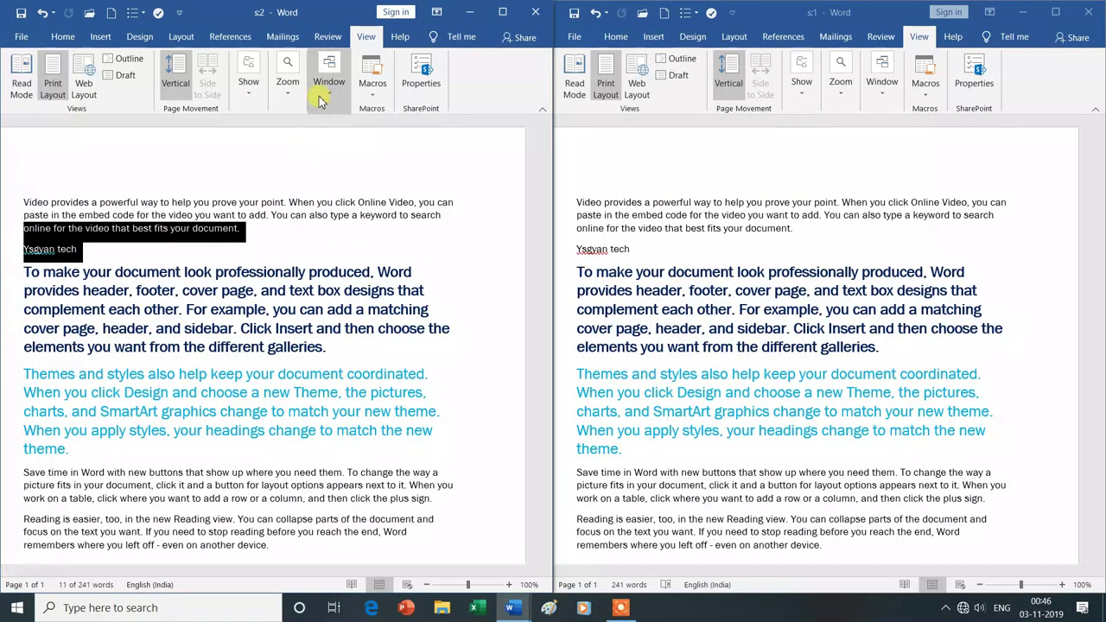
pyautogui.click(329, 95)
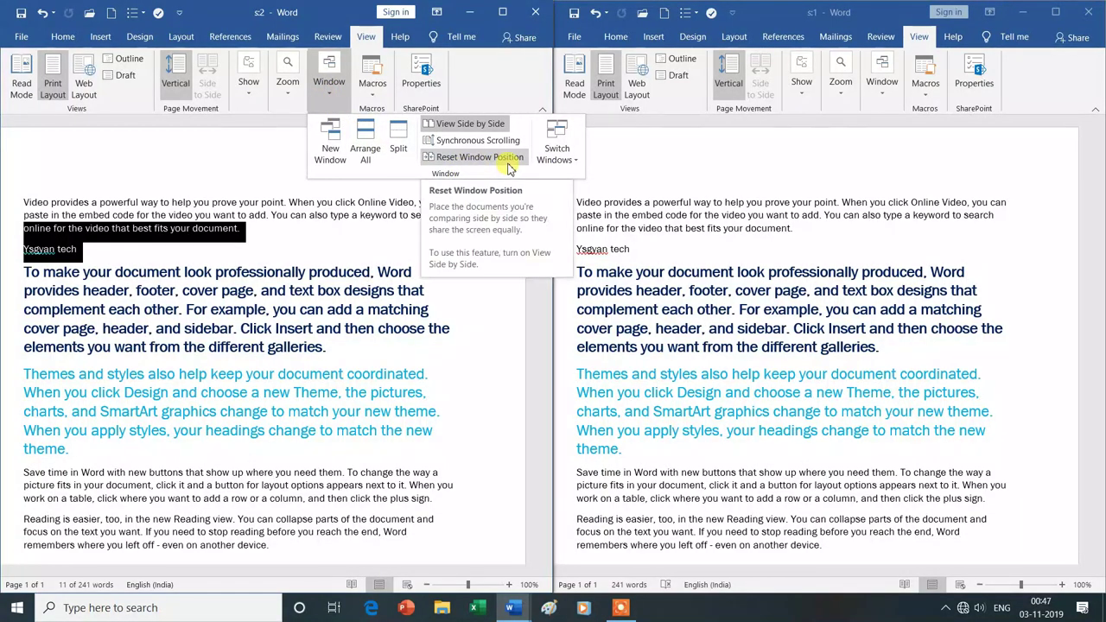
pyautogui.click(562, 287)
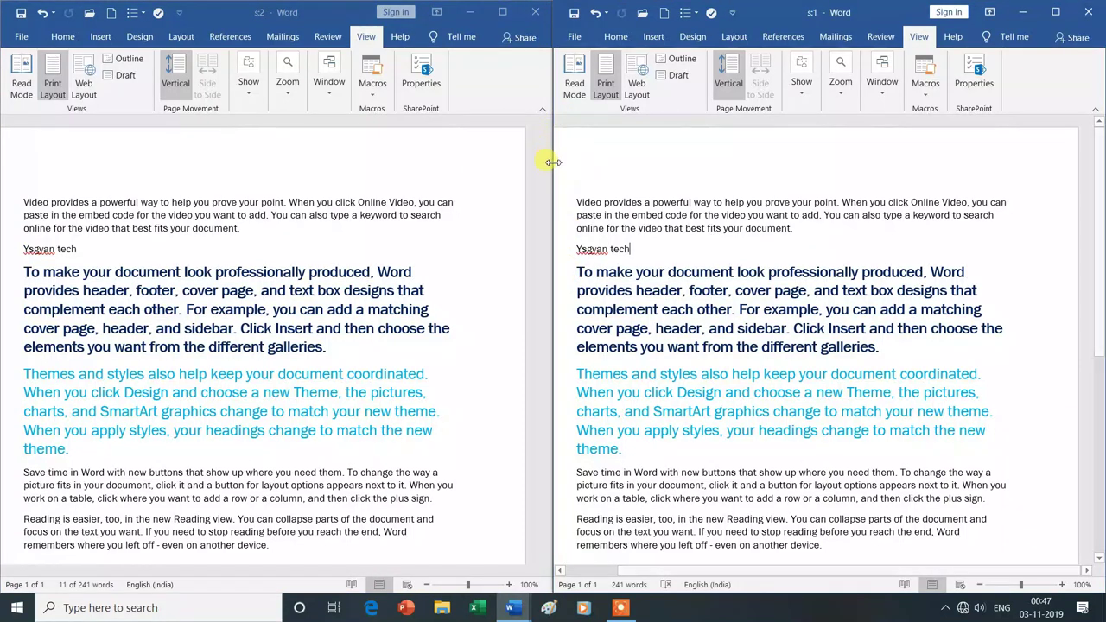
# - Narrow windows s:1 and s:2, then restore equal halves with Reset Window Position
pyautogui.moveTo(548, 36); pyautogui.dragTo(721, 57)
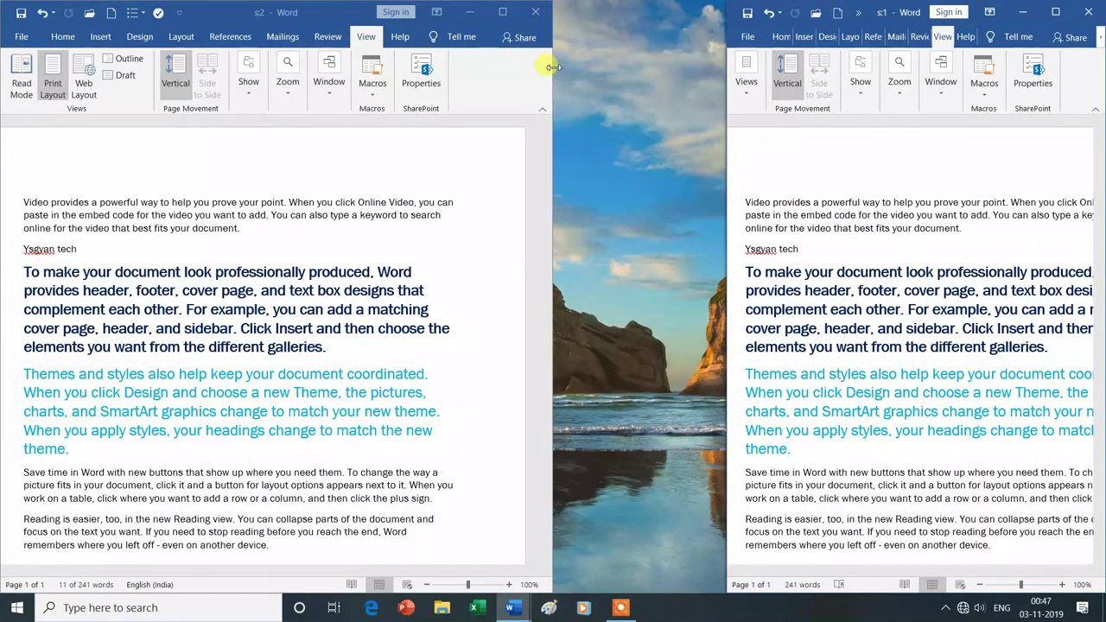
pyautogui.moveTo(553, 66); pyautogui.dragTo(369, 106)
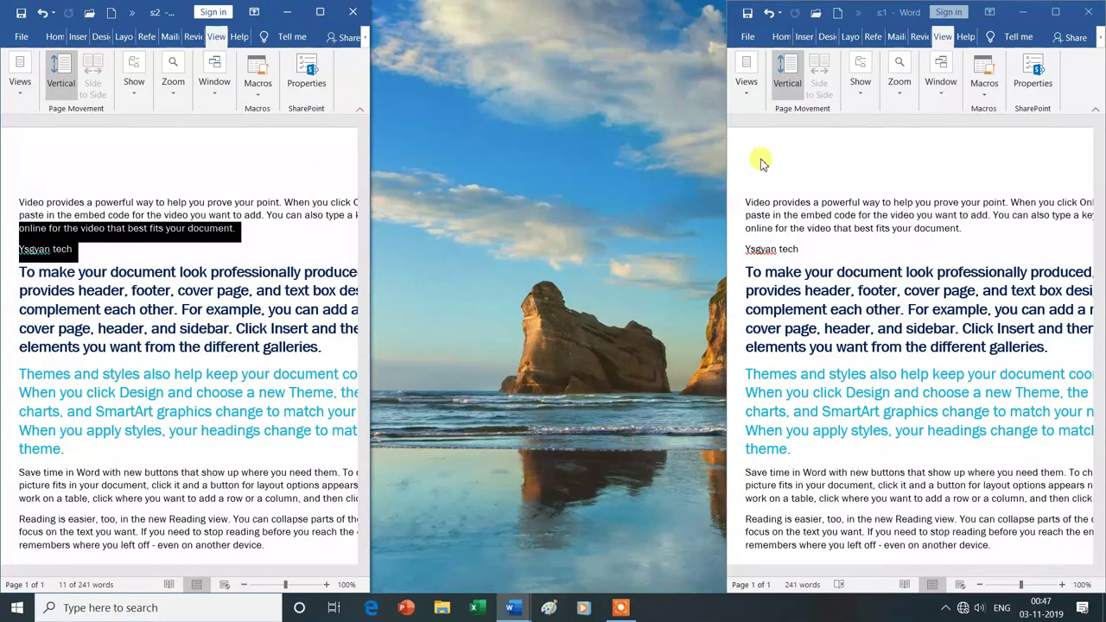
pyautogui.click(215, 95)
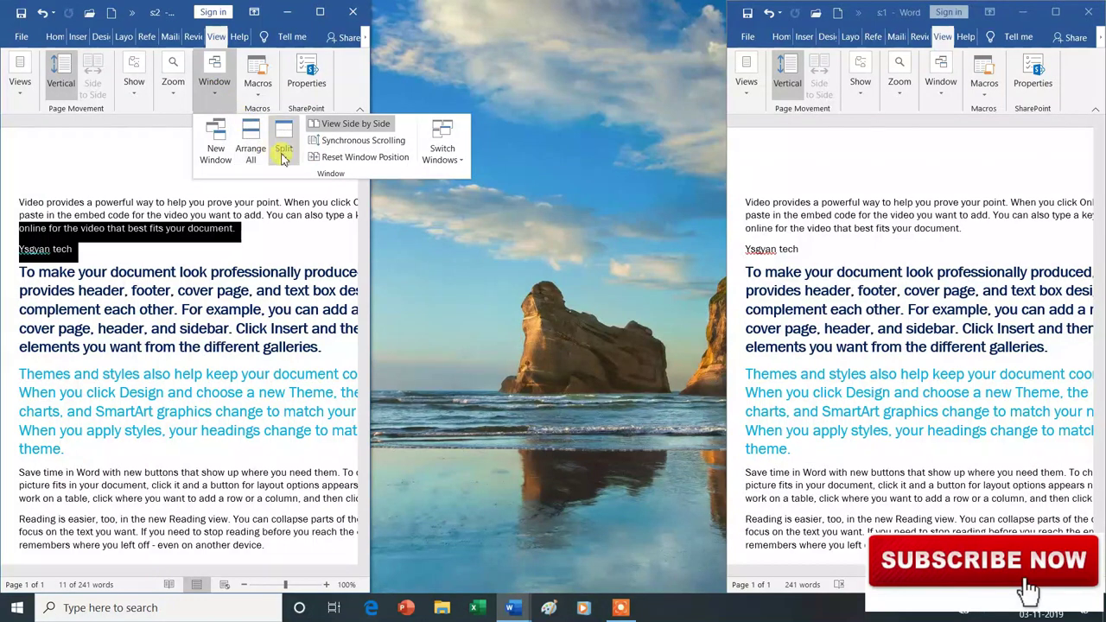
pyautogui.click(355, 160)
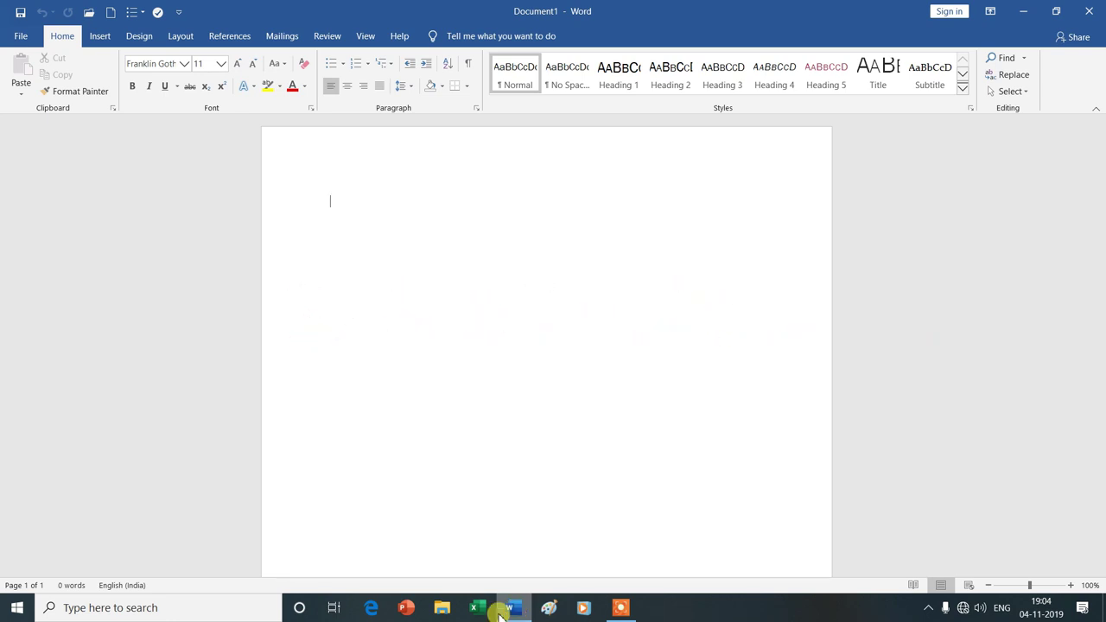
# - Generate two paragraphs with =rand(2,2) and make them bold, 14 pt, with the pink text effect
pyautogui.write('=rand(2,2')
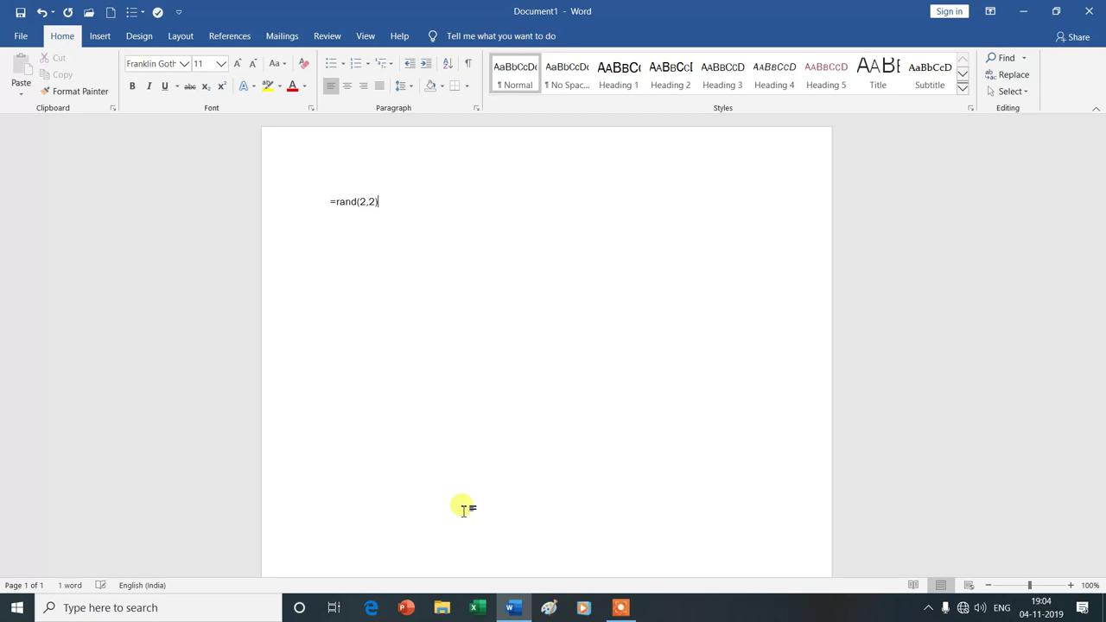
pyautogui.press('Return')
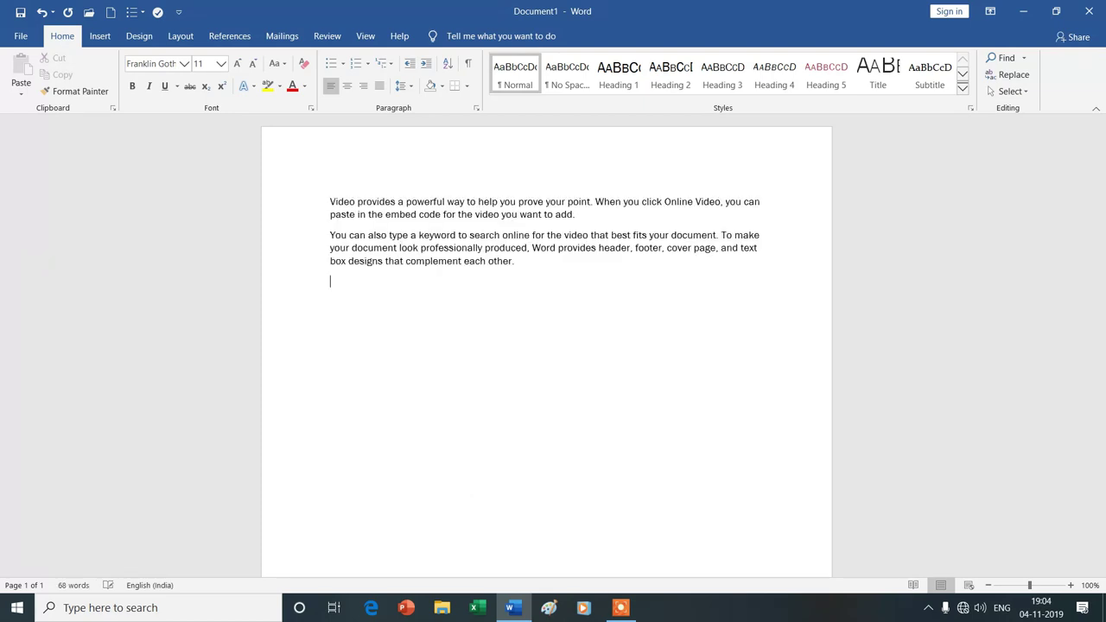
pyautogui.hotkey('ctrl', 'a')
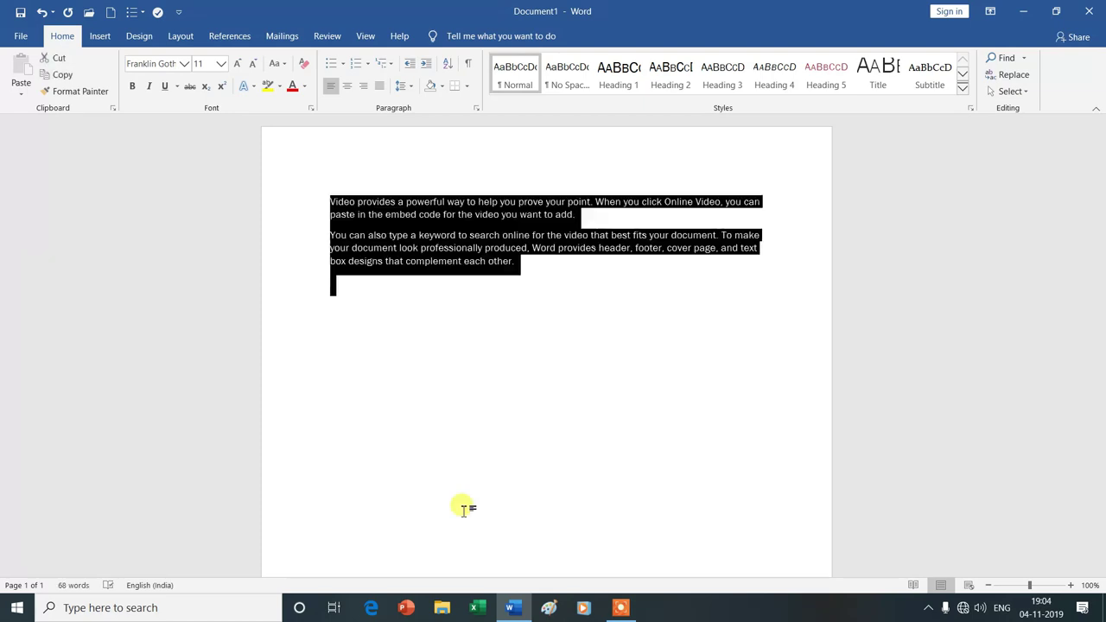
pyautogui.click(133, 87)
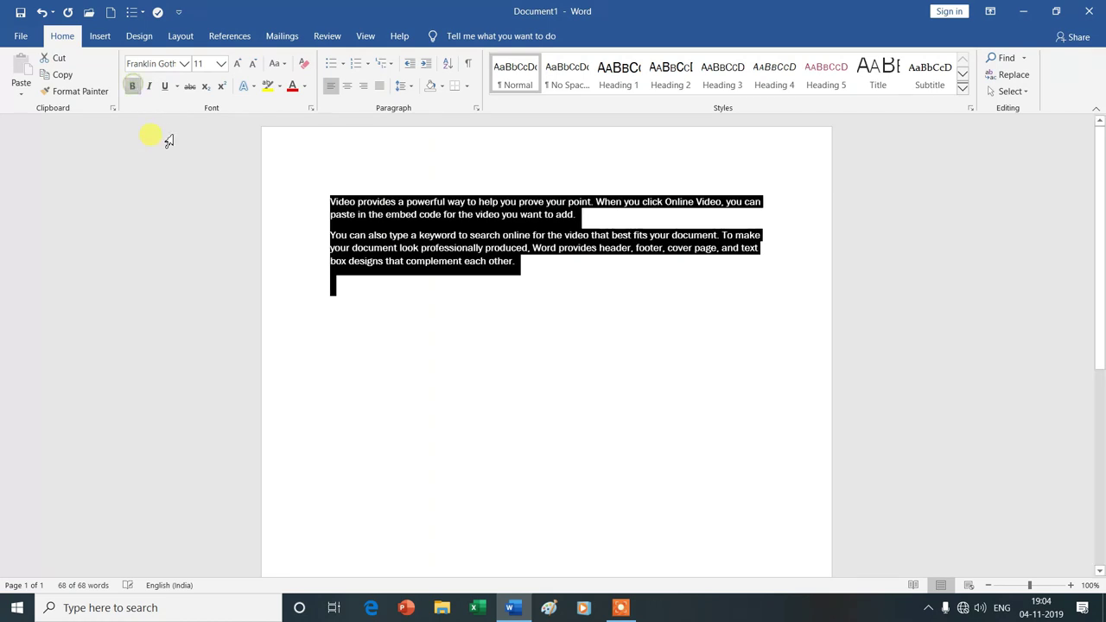
pyautogui.click(222, 64)
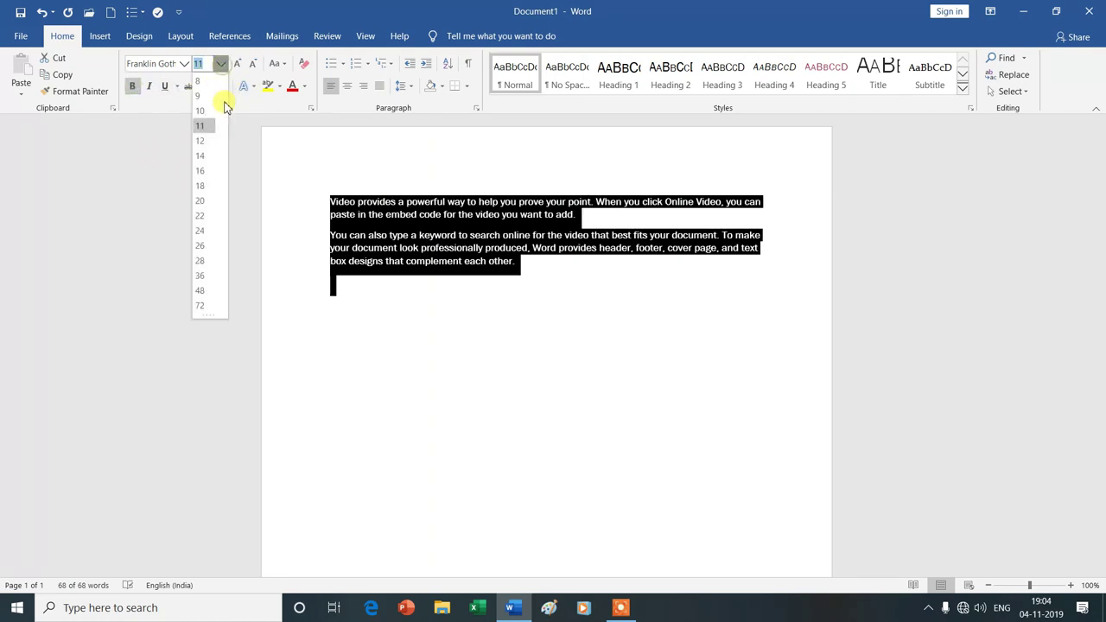
pyautogui.click(202, 153)
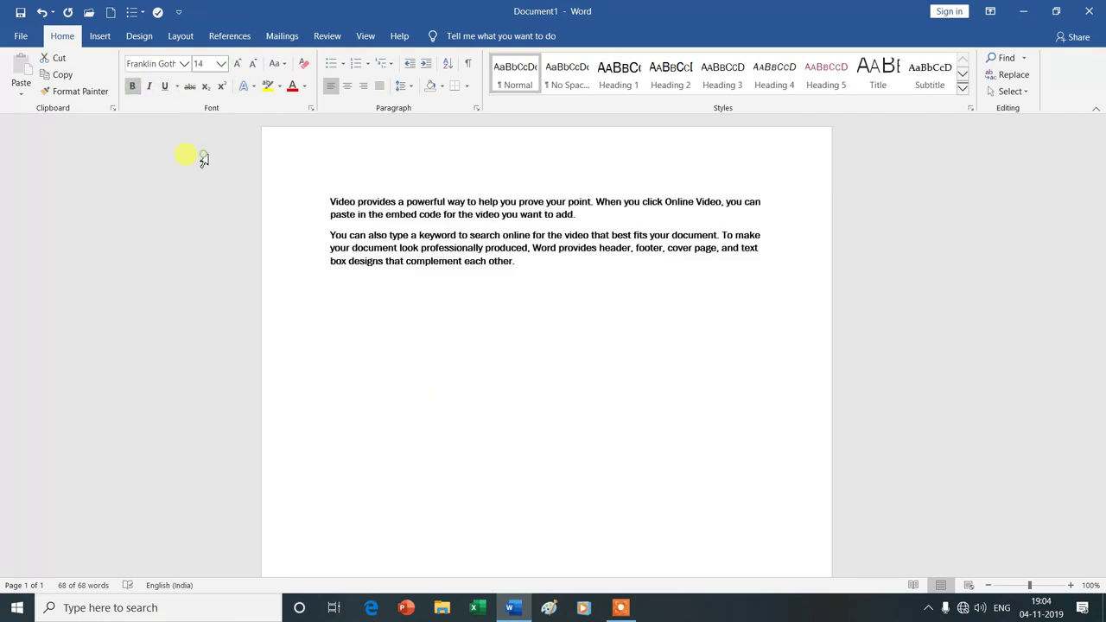
pyautogui.click(248, 87)
pyautogui.click(296, 128)
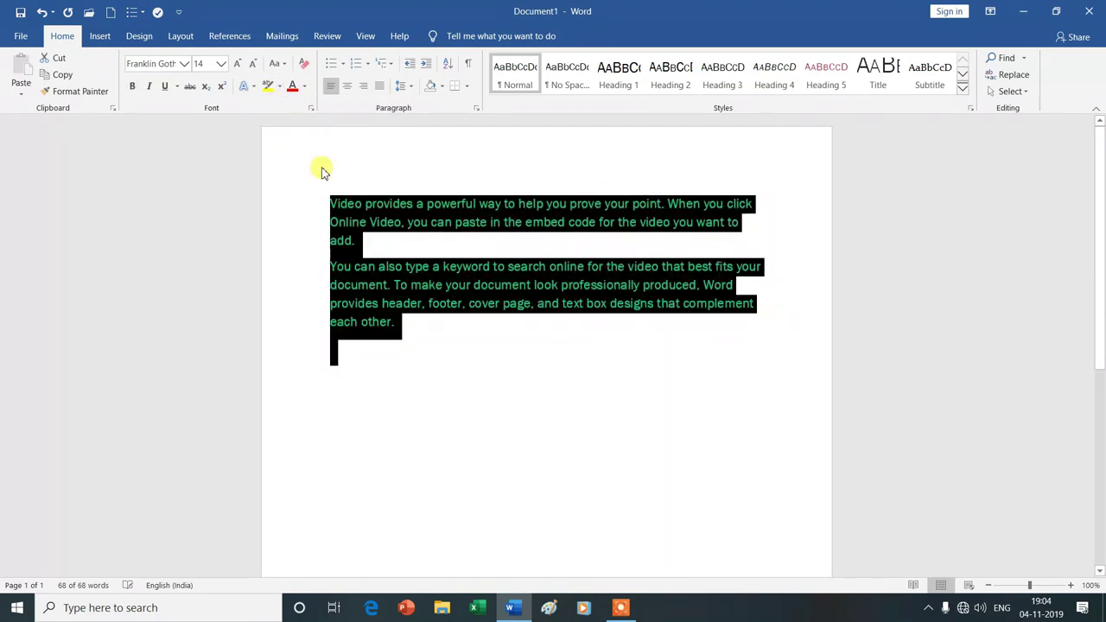
pyautogui.click(503, 357)
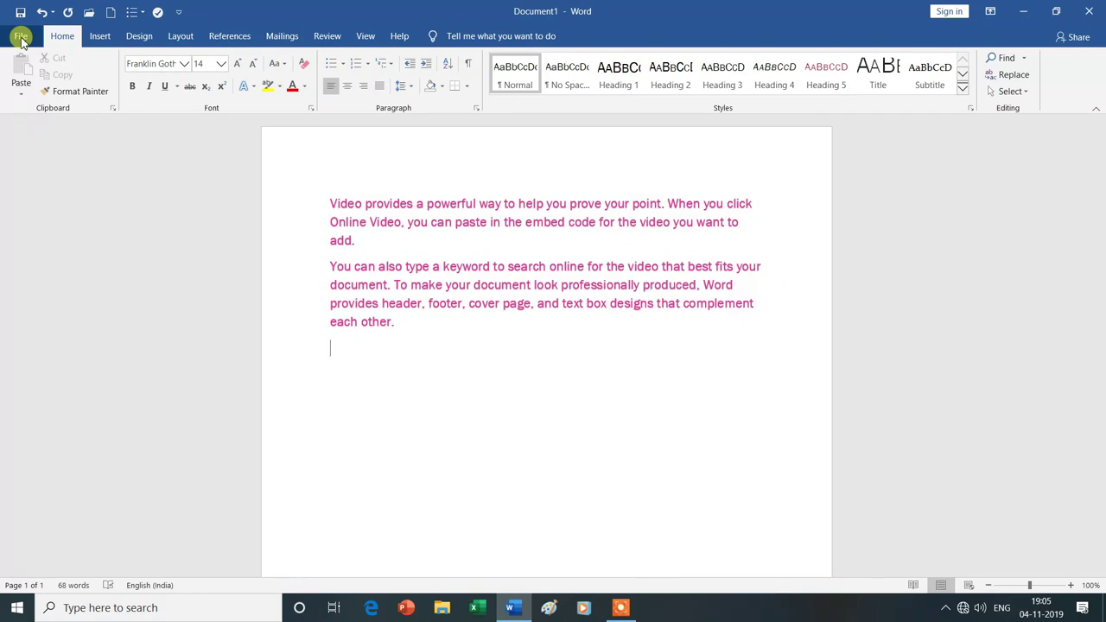
# - Create blank Document2 and start typing the =rand(3,3) formula, fixing a mistyped attempt
pyautogui.click(22, 37)
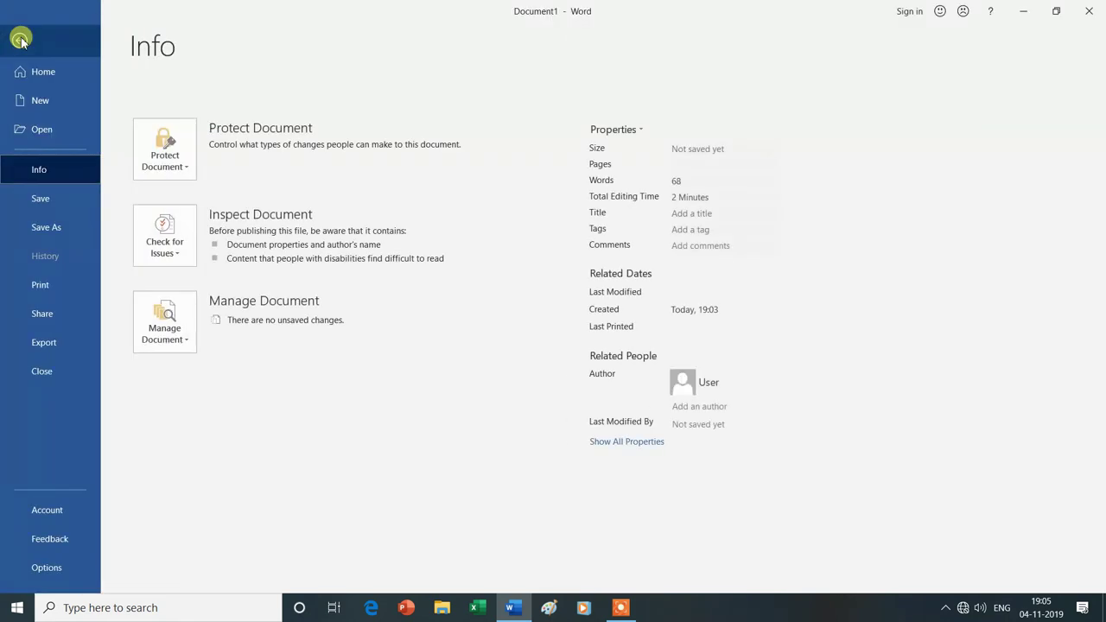
pyautogui.click(37, 103)
pyautogui.click(202, 138)
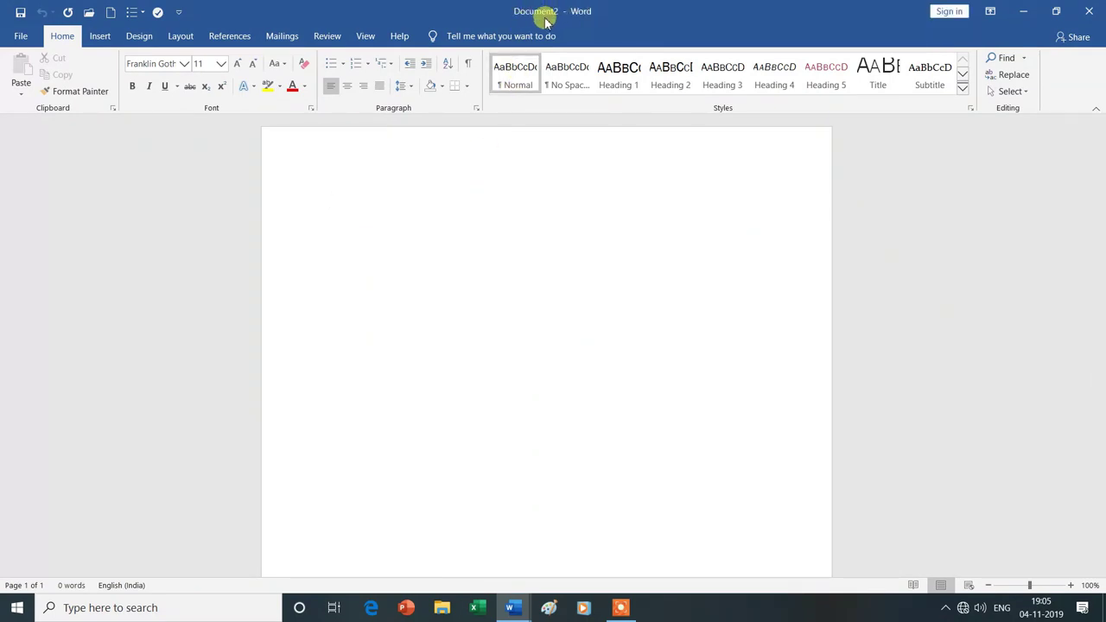
pyautogui.write('=rand()')
pyautogui.hotkey('ctrl', 'BackSpace')
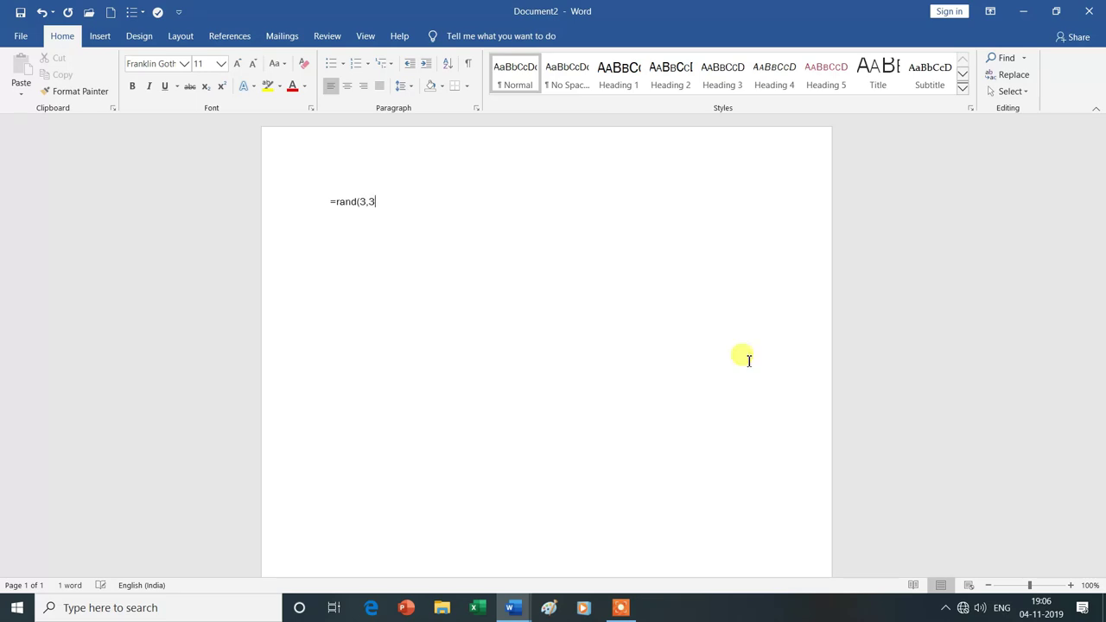
# - Expand =rand(3,3) into three paragraphs and highlight all of them in yellow
pyautogui.press('Return')
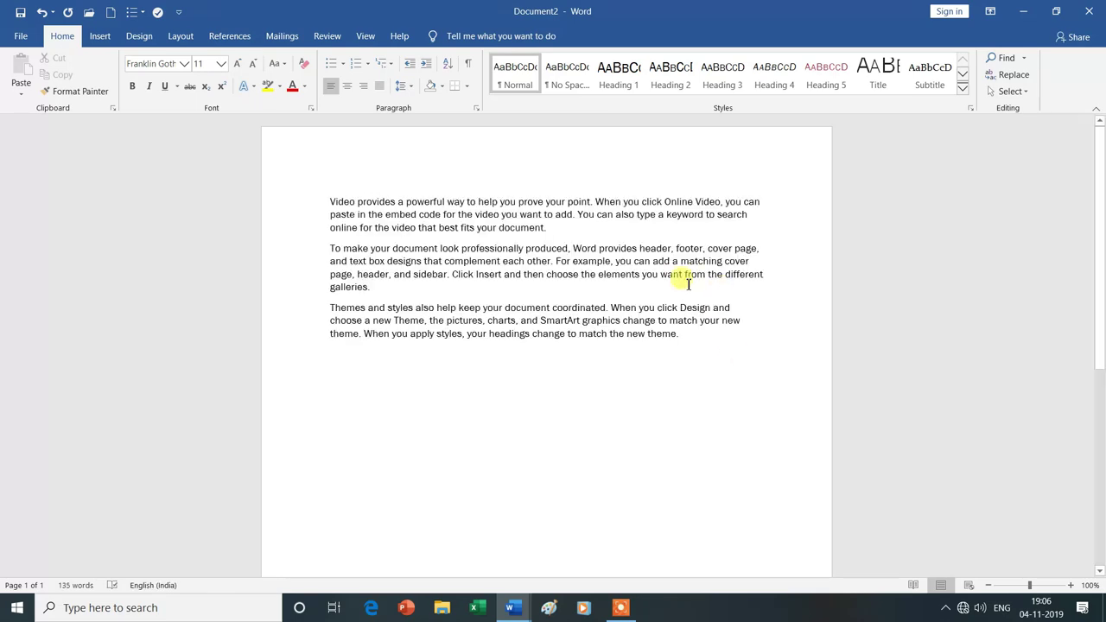
pyautogui.hotkey('ctrl', 'a')
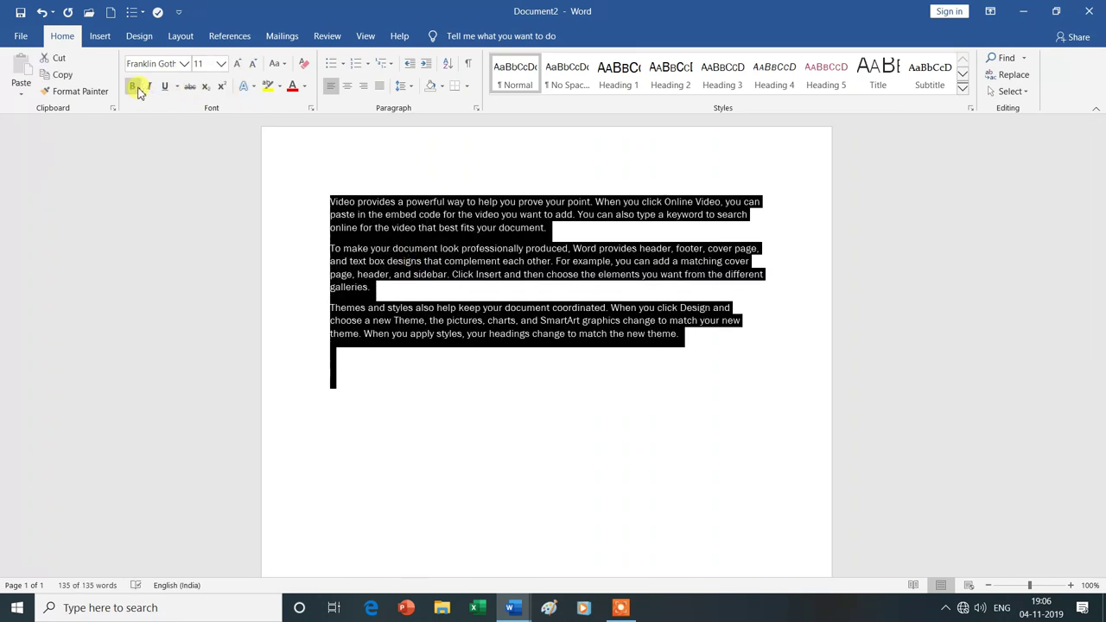
pyautogui.click(268, 86)
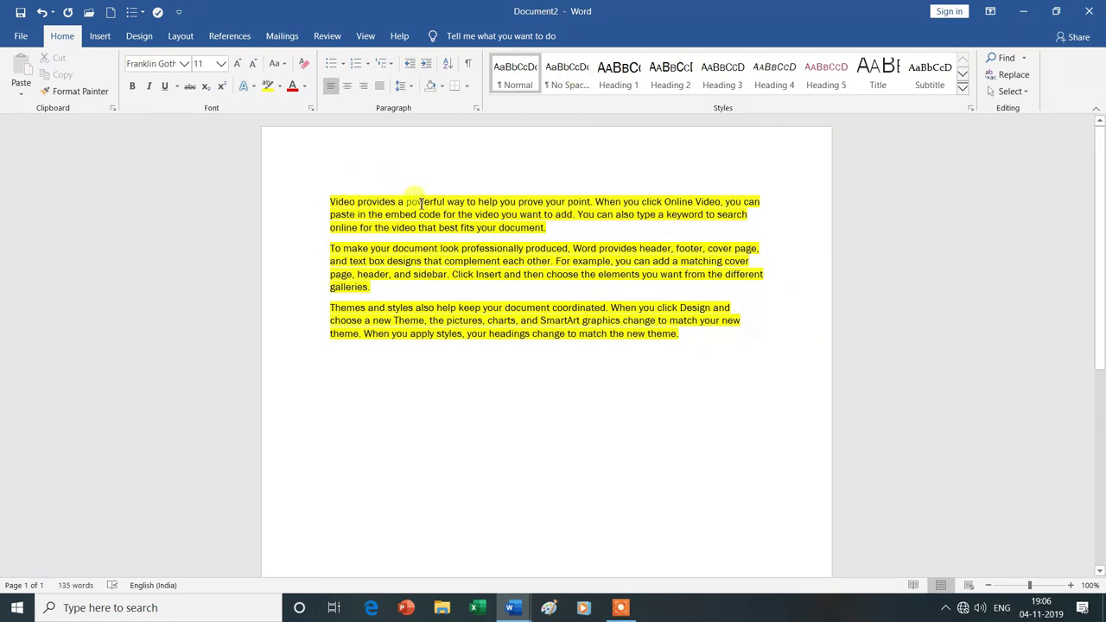
pyautogui.click(20, 36)
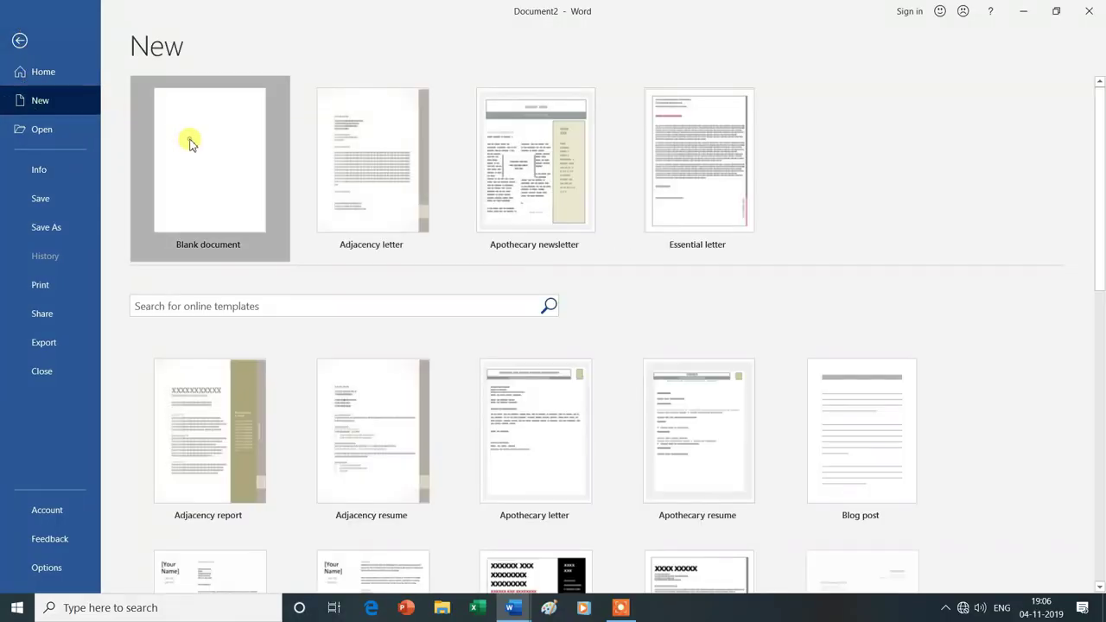
# - Create blank Document3 and begin typing the =rand(4,4) formula
pyautogui.click(169, 130)
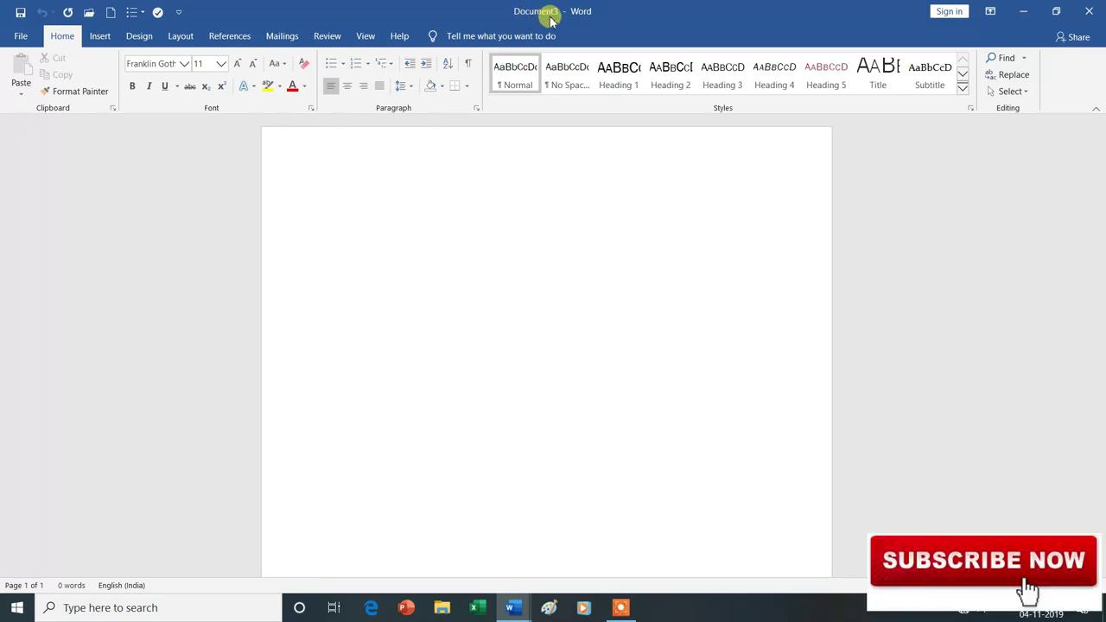
pyautogui.write('=rand(4,')
pyautogui.write('4,4)')
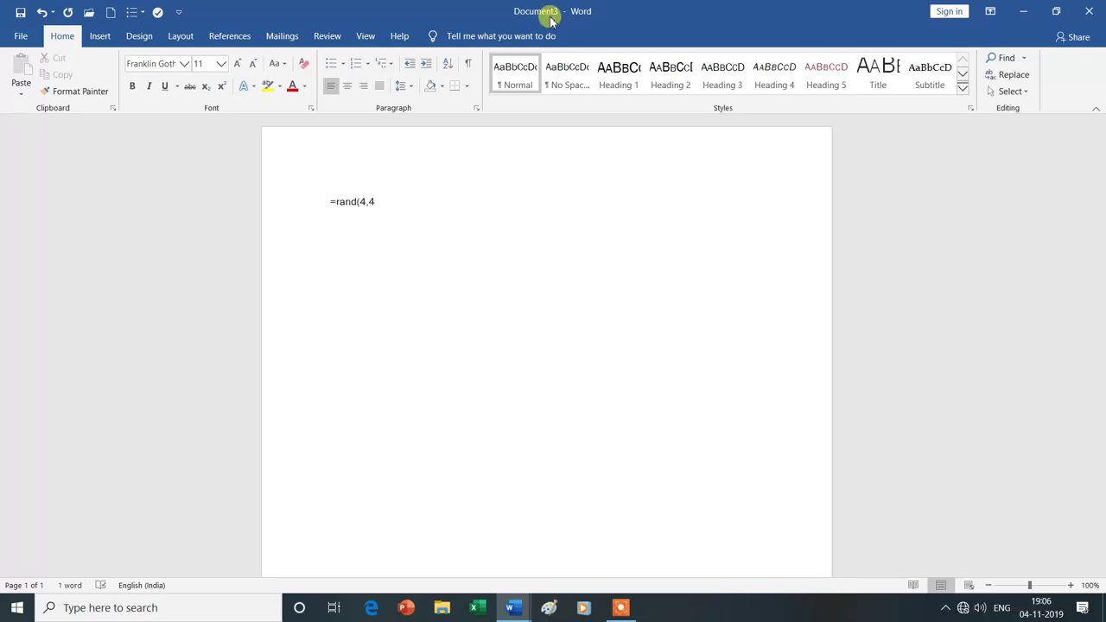
# - Expand =rand(4,4) into four paragraphs and make all the text bold and light blue
pyautogui.press('Return')
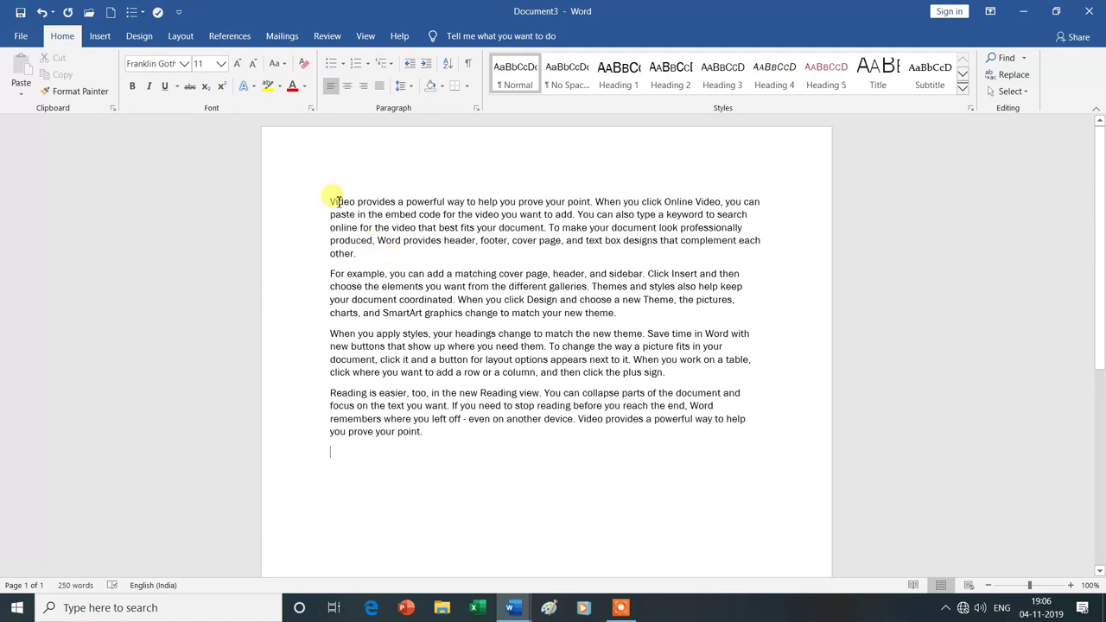
pyautogui.moveTo(328, 201); pyautogui.dragTo(563, 470)
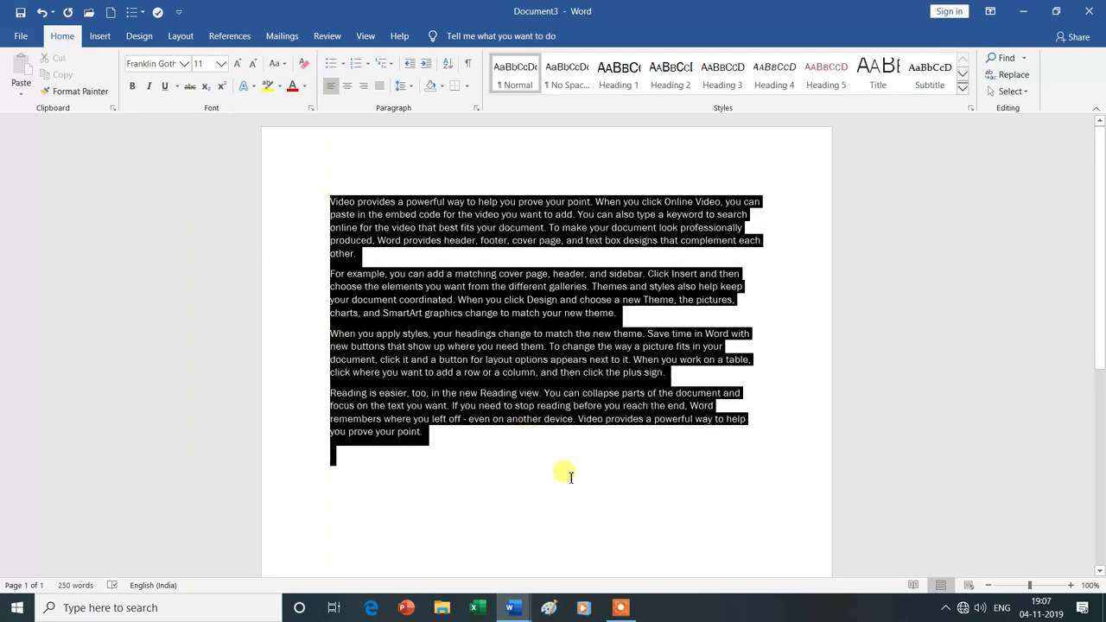
pyautogui.click(132, 86)
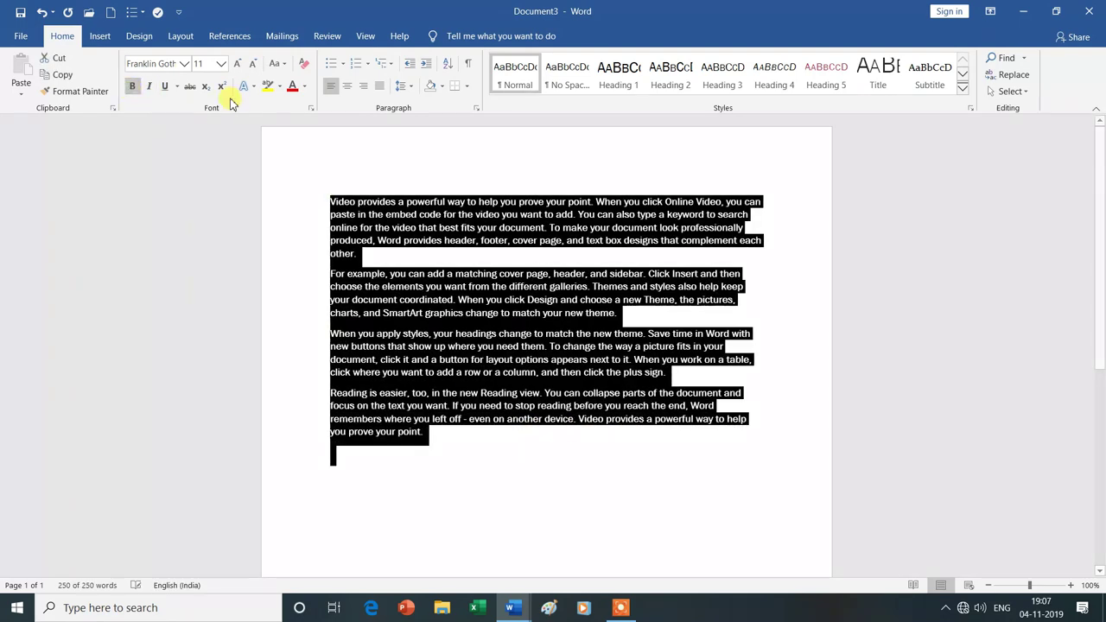
pyautogui.click(293, 90)
pyautogui.click(304, 86)
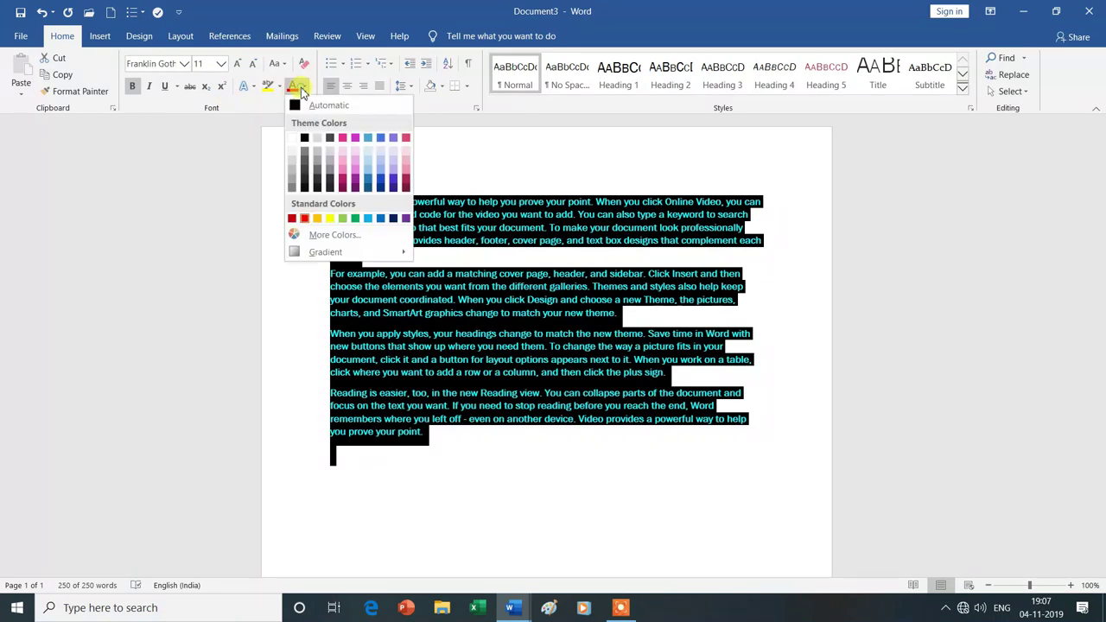
pyautogui.click(368, 218)
pyautogui.click(547, 449)
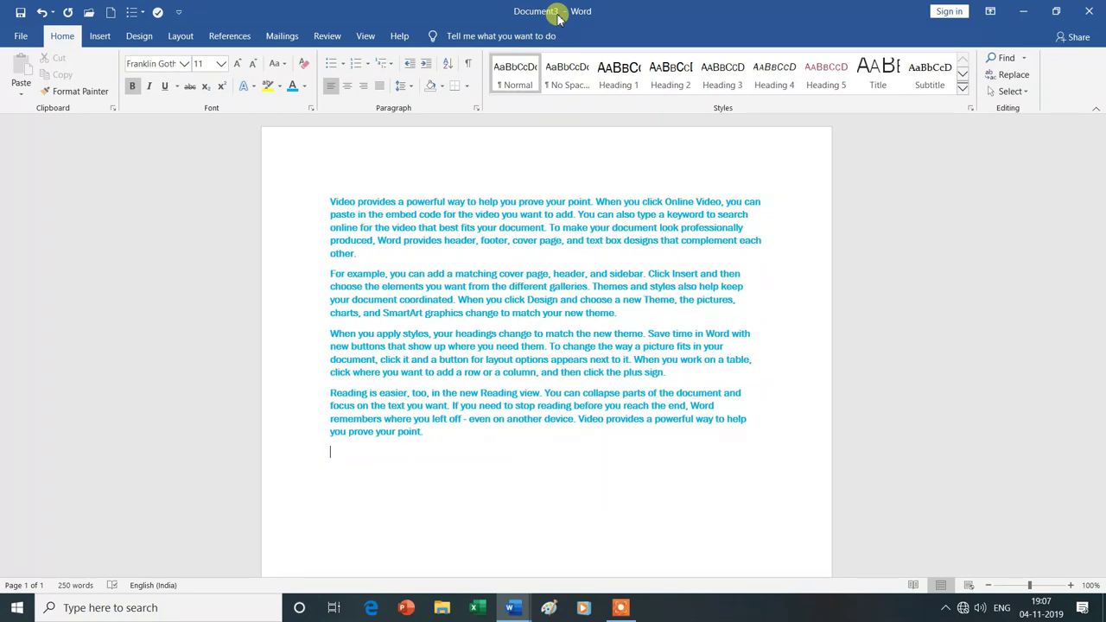
# - Create a new blank Document4
pyautogui.click(20, 36)
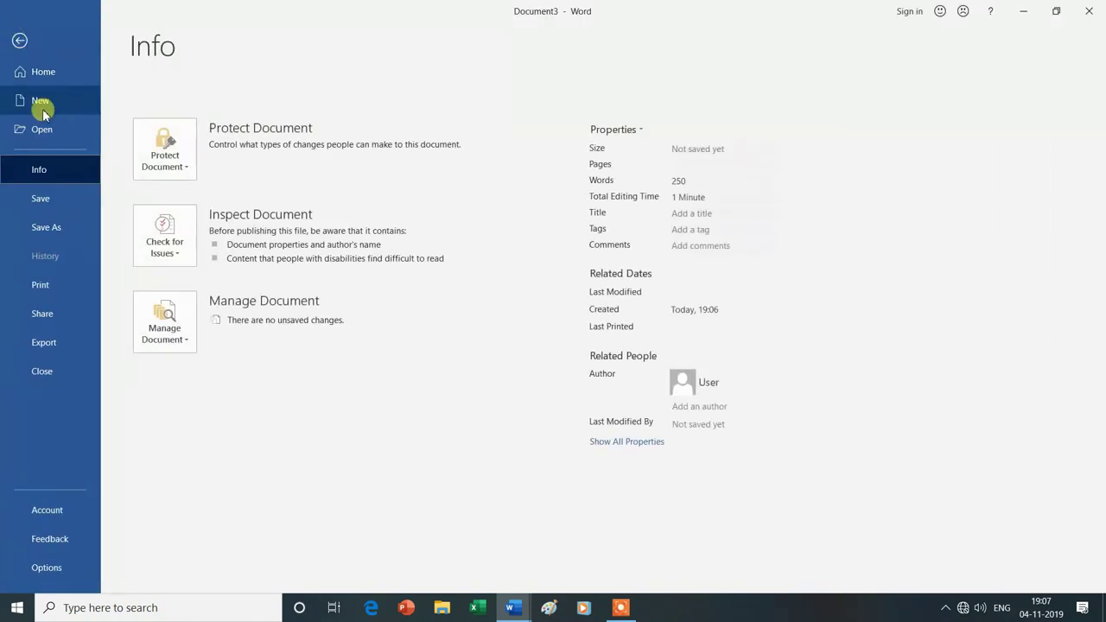
pyautogui.click(42, 103)
pyautogui.click(210, 132)
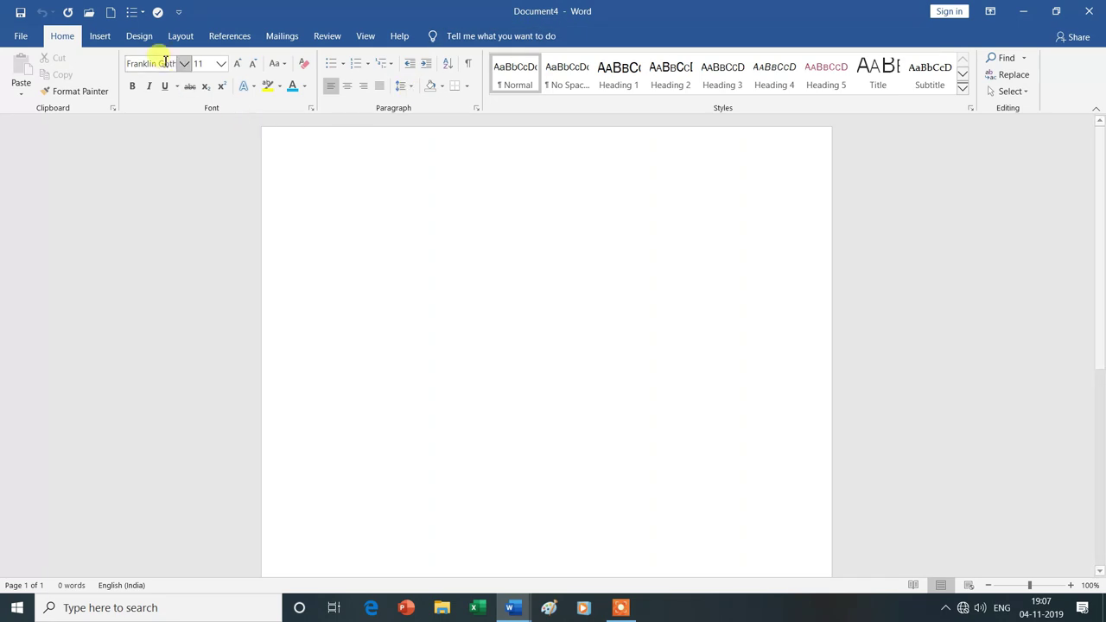
# - Draw a pink four-way block arrow, about 9.4 cm by 7.6 cm, near the page centre
pyautogui.click(99, 38)
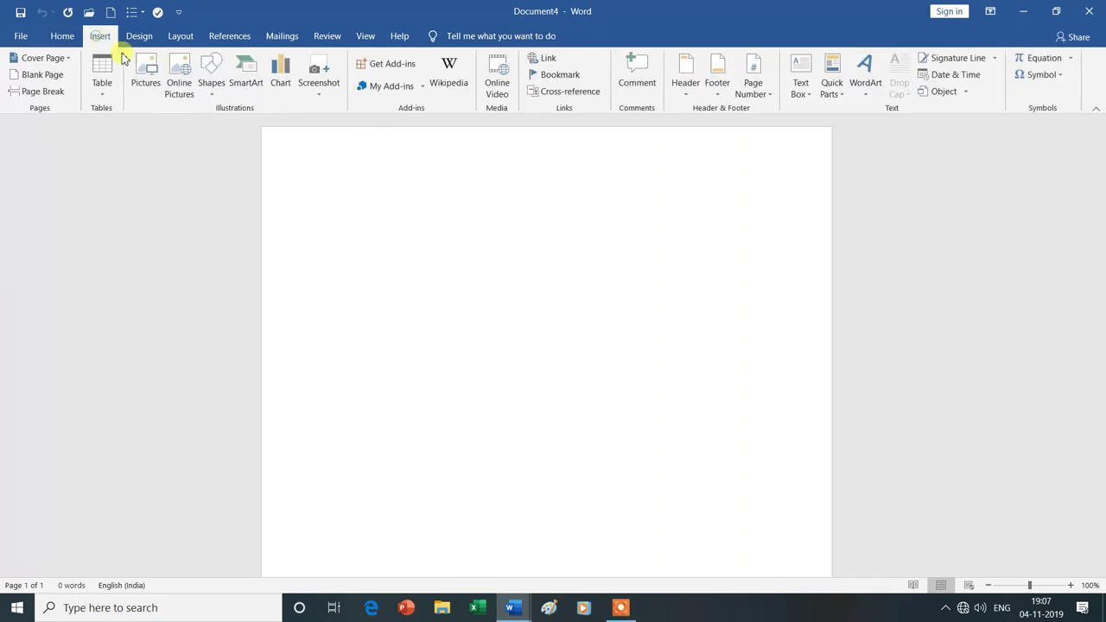
pyautogui.click(217, 95)
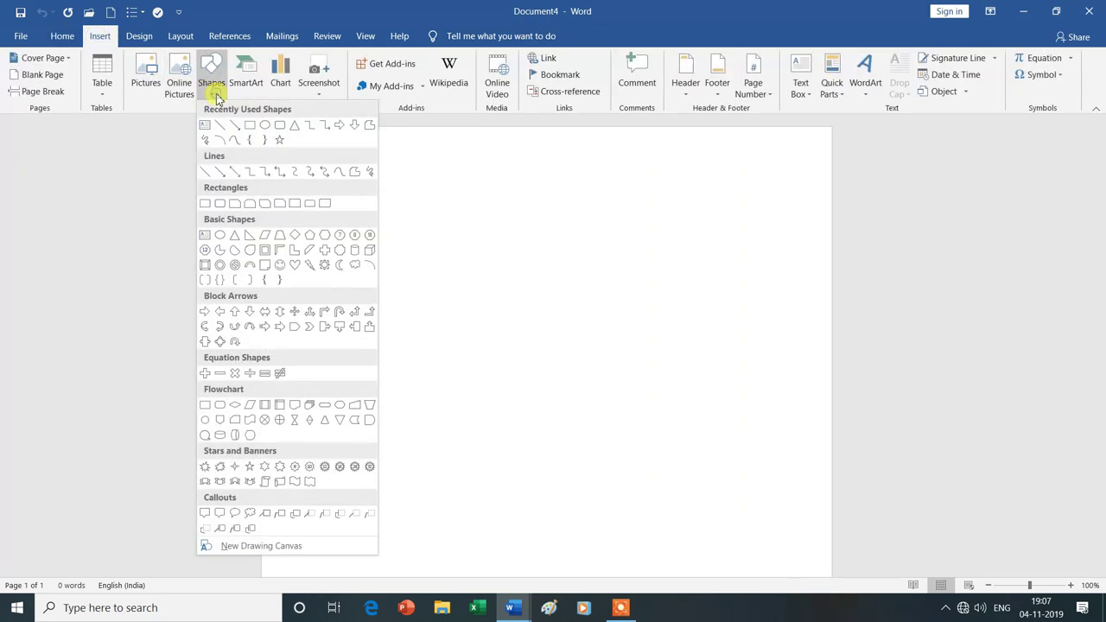
pyautogui.click(219, 345)
pyautogui.moveTo(439, 215); pyautogui.dragTo(648, 473)
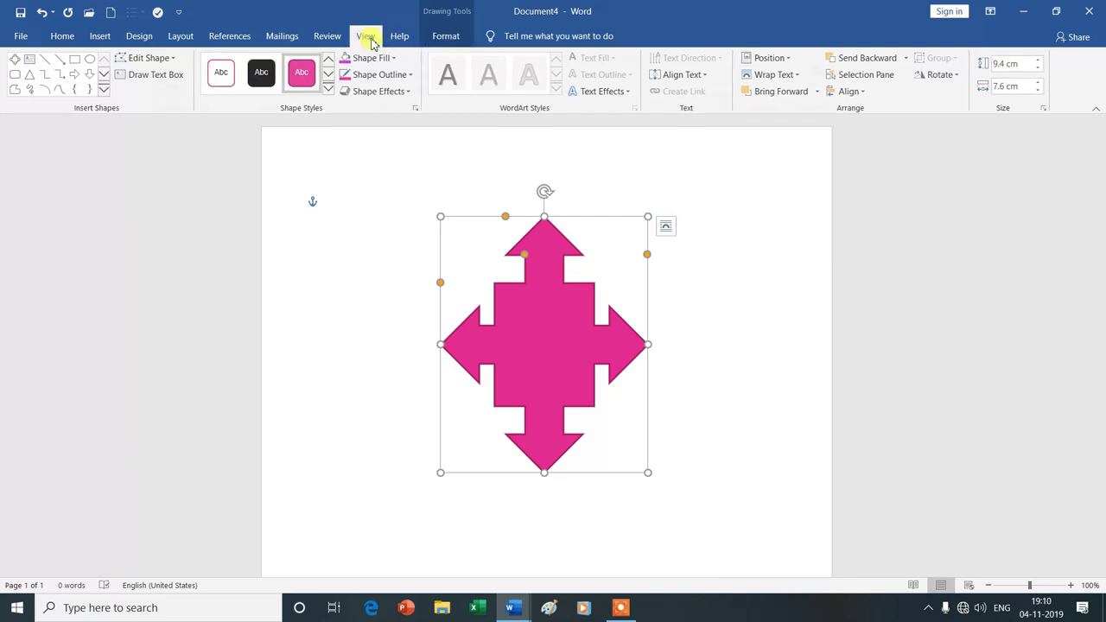
# - Use Switch Windows to bring Document1 and its pink text to the front
pyautogui.click(366, 36)
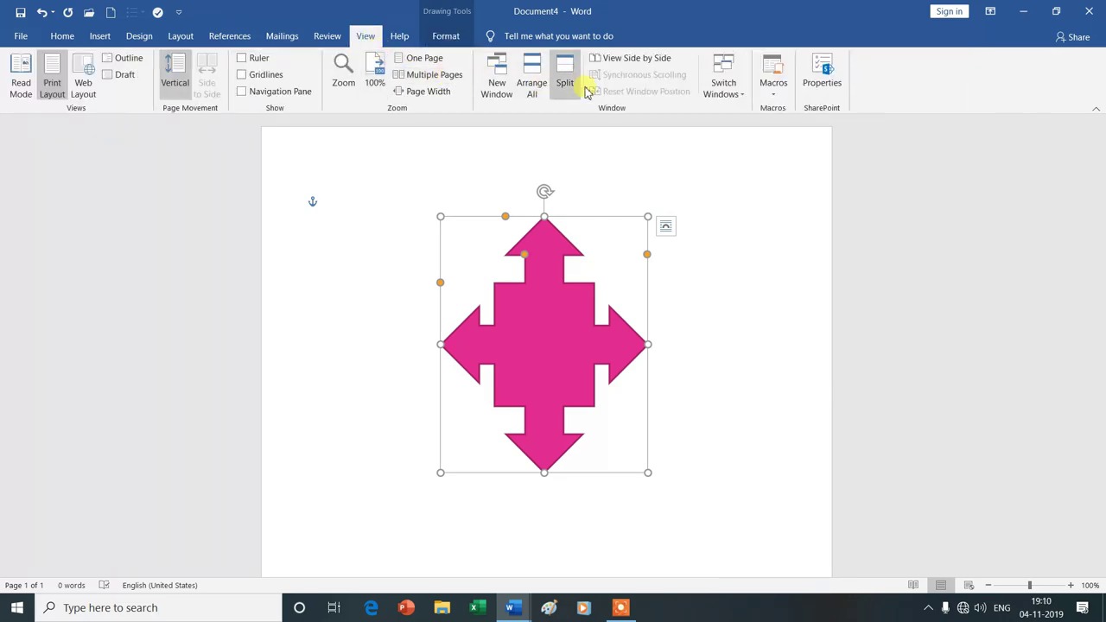
pyautogui.click(745, 99)
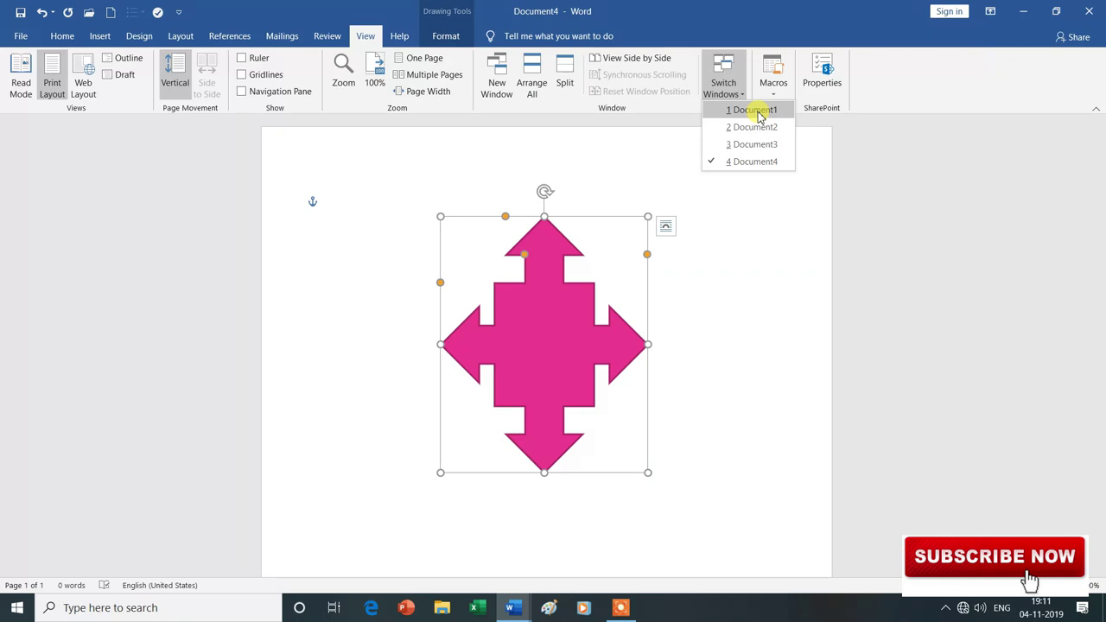
pyautogui.click(753, 109)
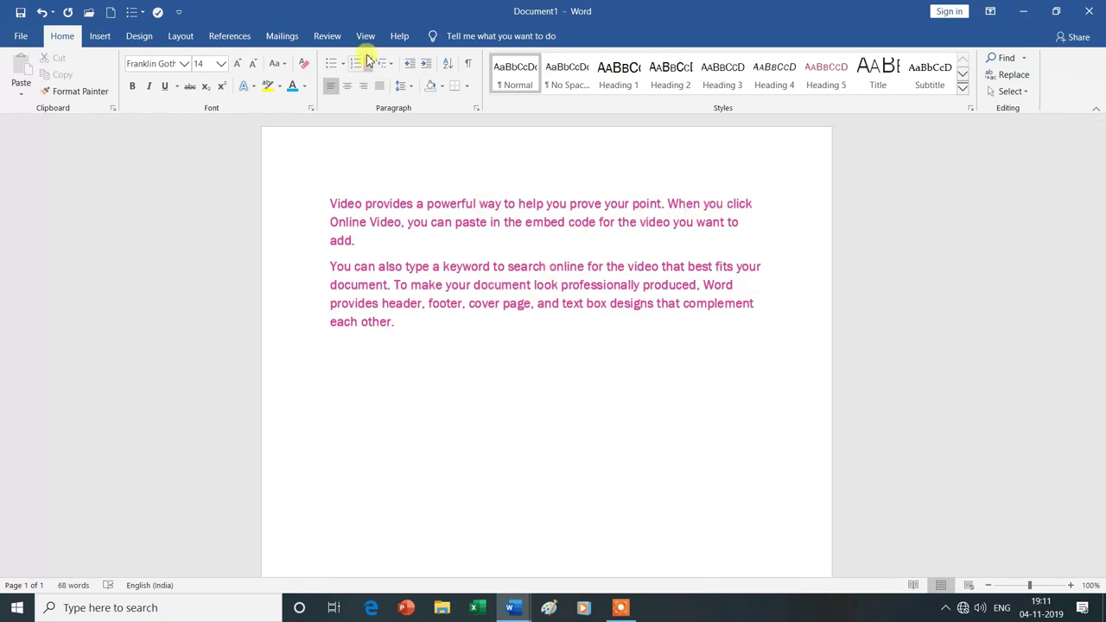
# - Switch to Document2 and then Document3 through View > Switch Windows
pyautogui.click(366, 38)
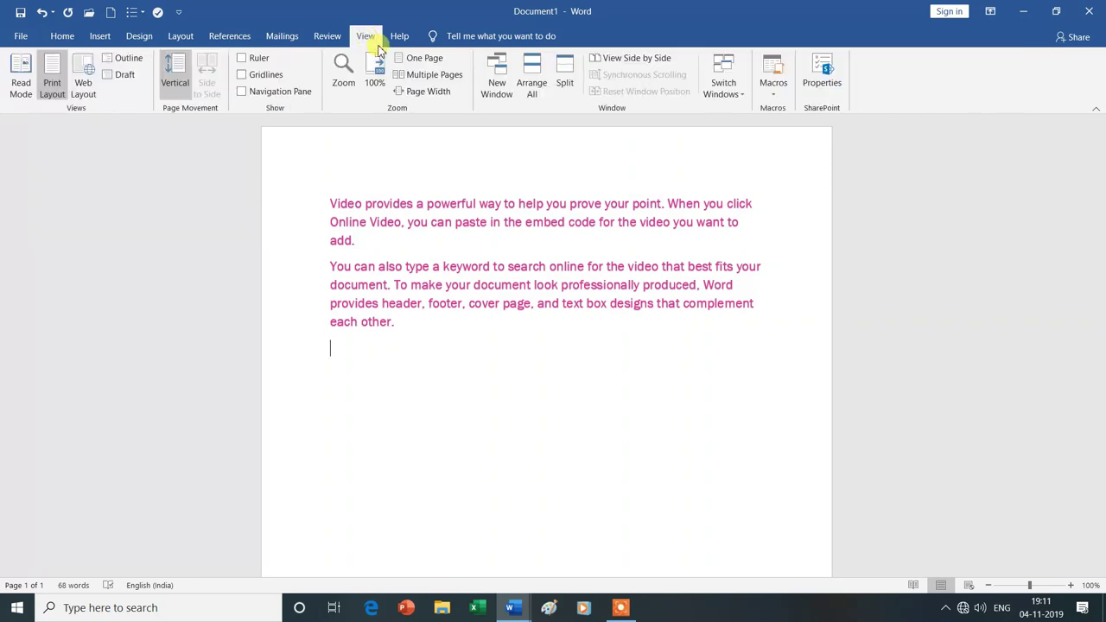
pyautogui.click(740, 101)
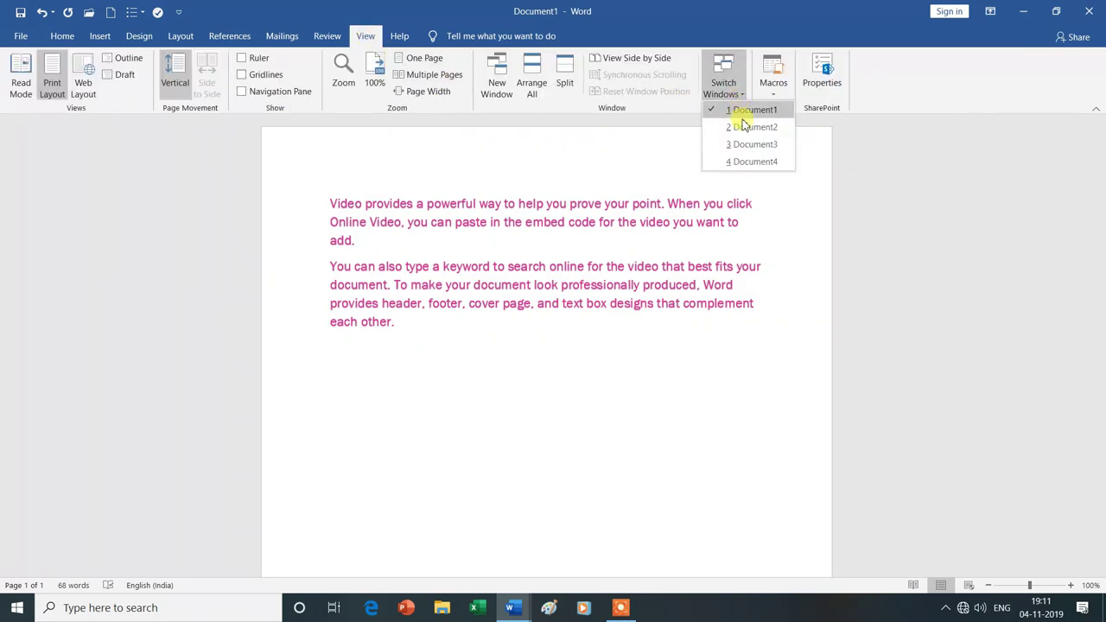
pyautogui.click(751, 127)
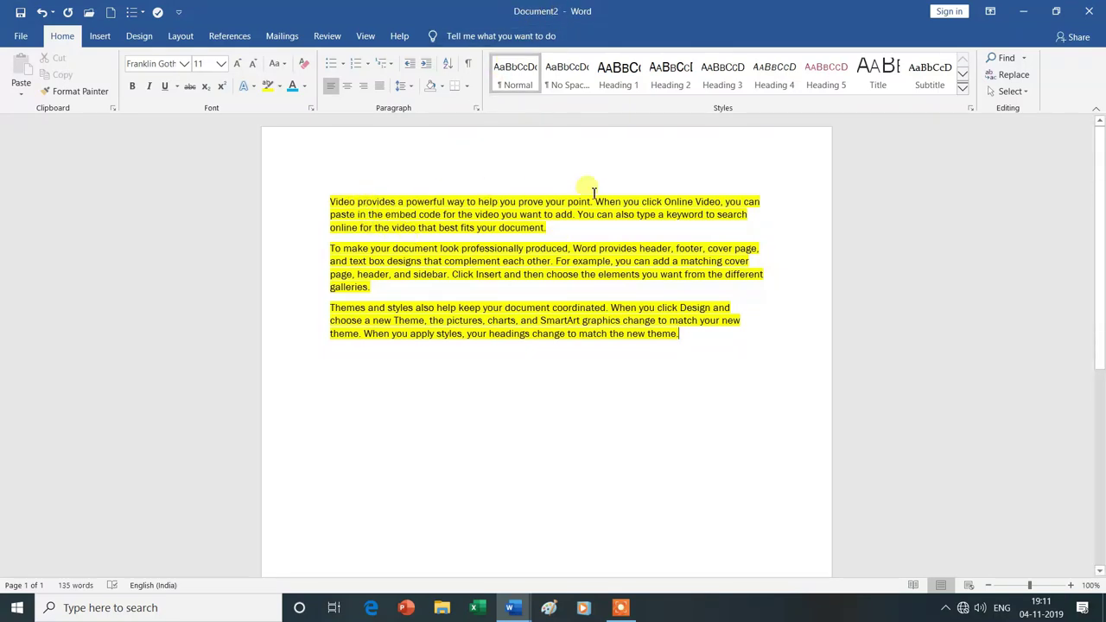
pyautogui.click(366, 36)
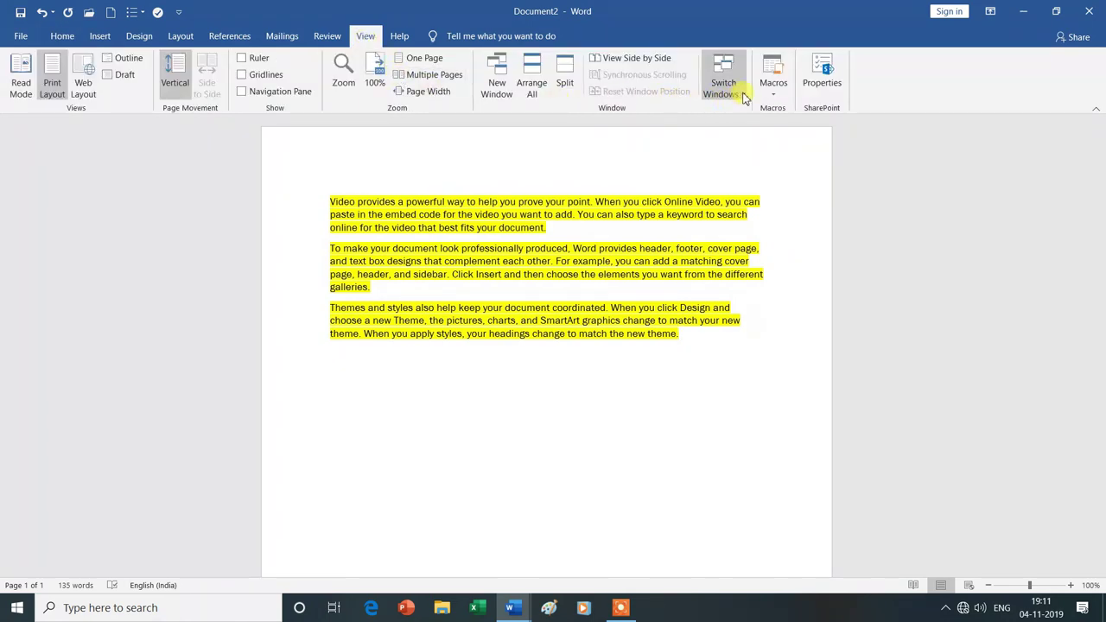
pyautogui.click(743, 95)
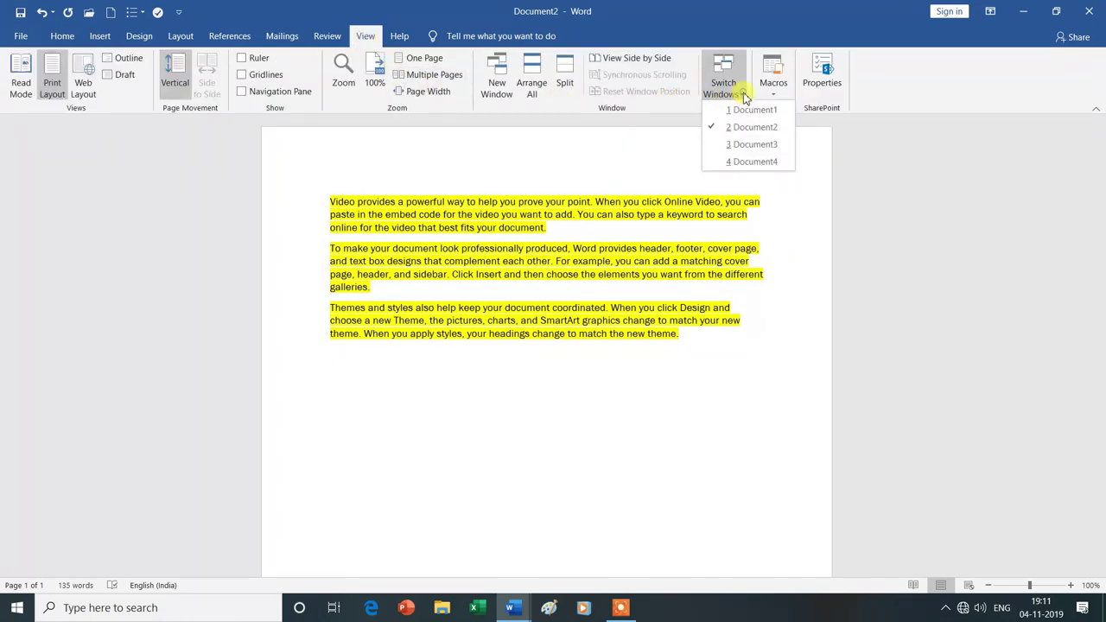
pyautogui.click(758, 144)
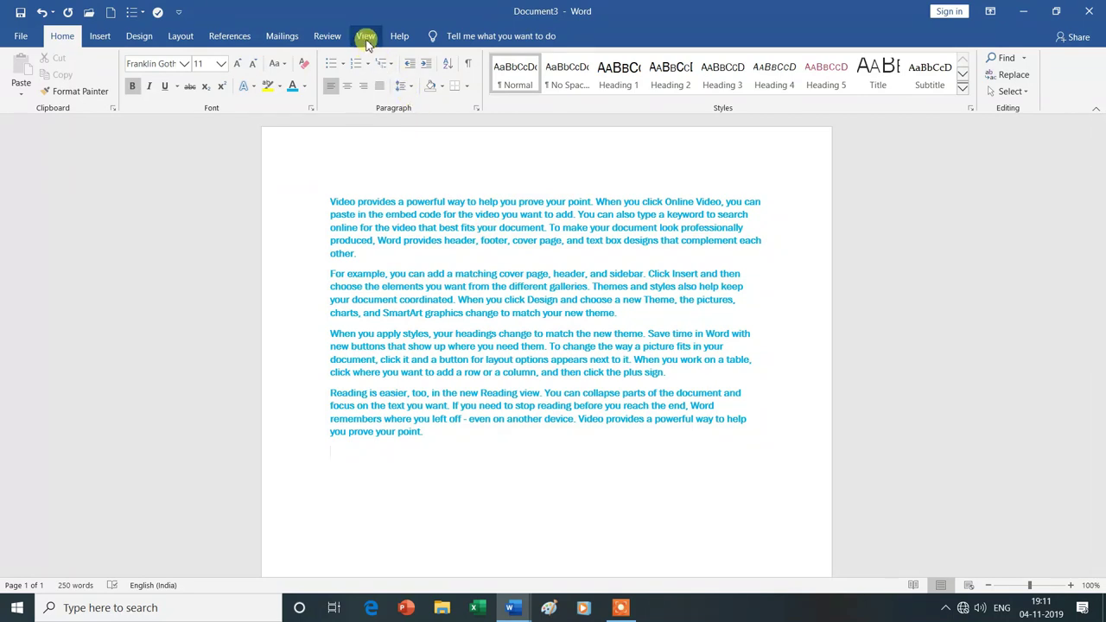
# - Switch to Document4 and show the pink arrow's text-wrapping Layout Options
pyautogui.click(366, 39)
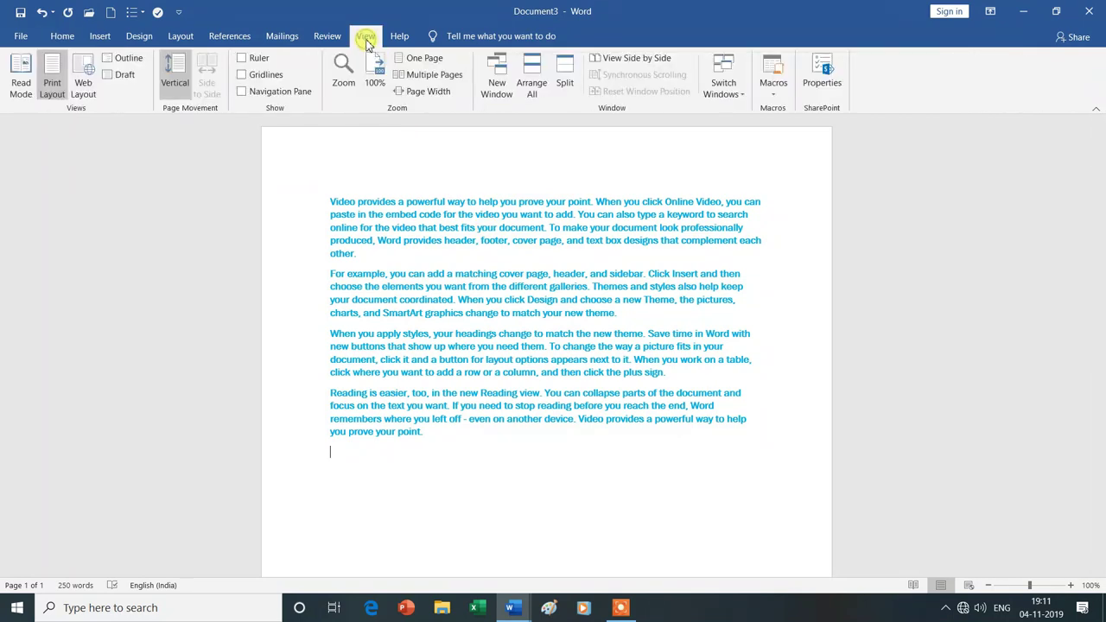
pyautogui.click(744, 100)
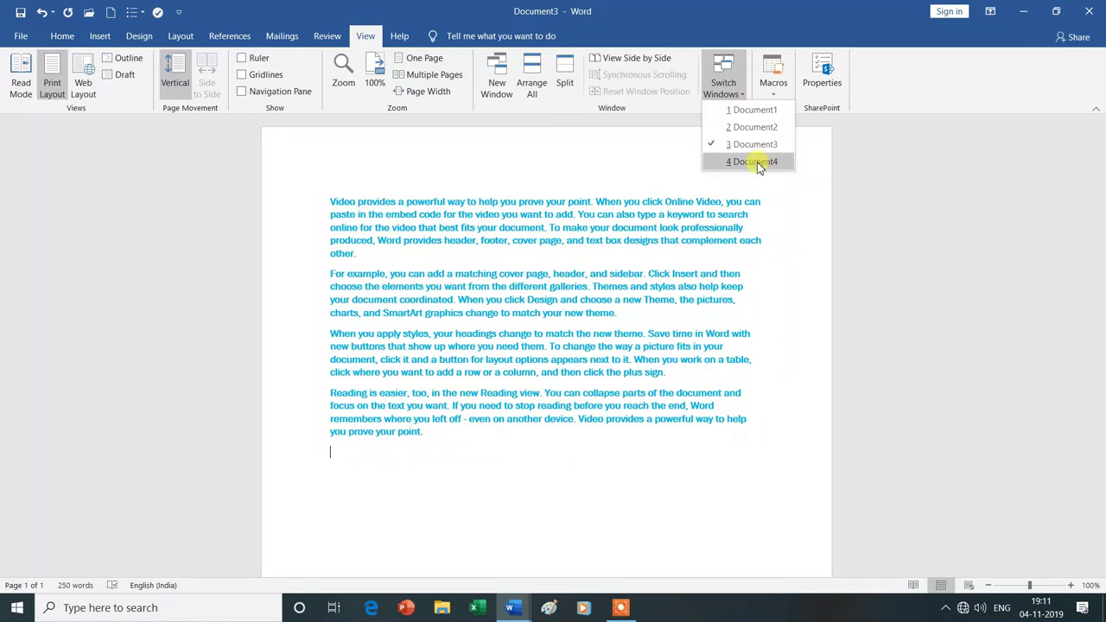
pyautogui.click(753, 162)
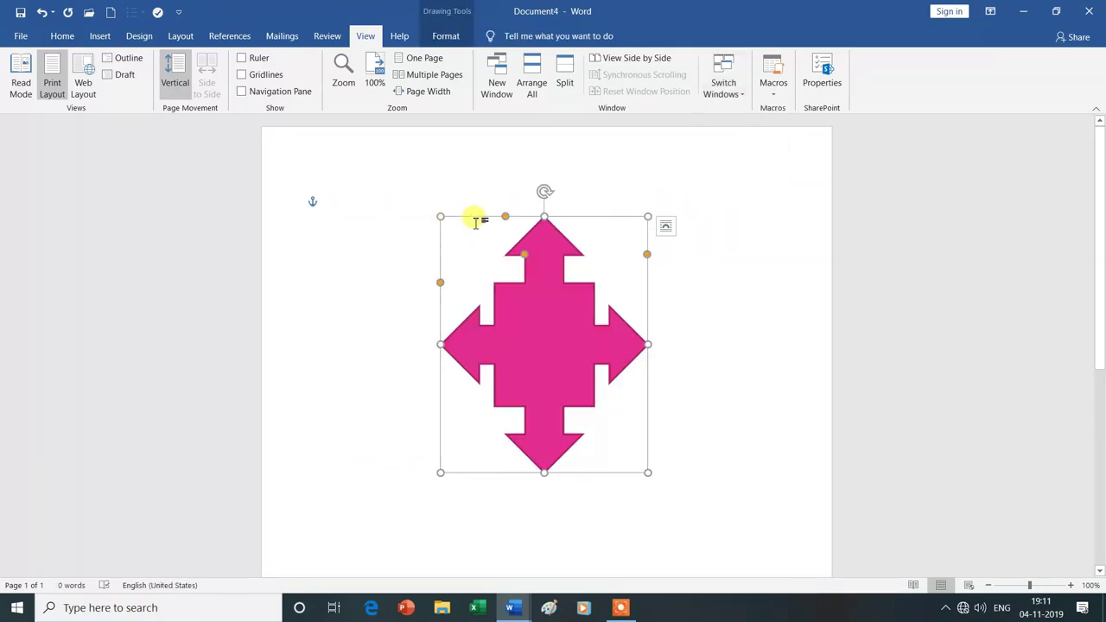
pyautogui.click(666, 226)
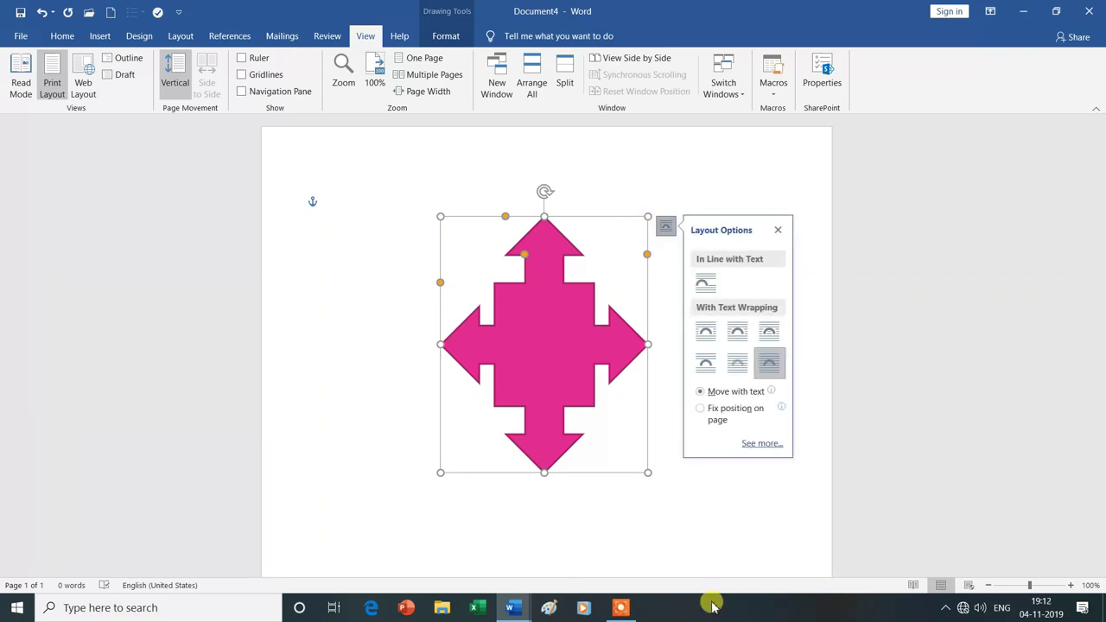